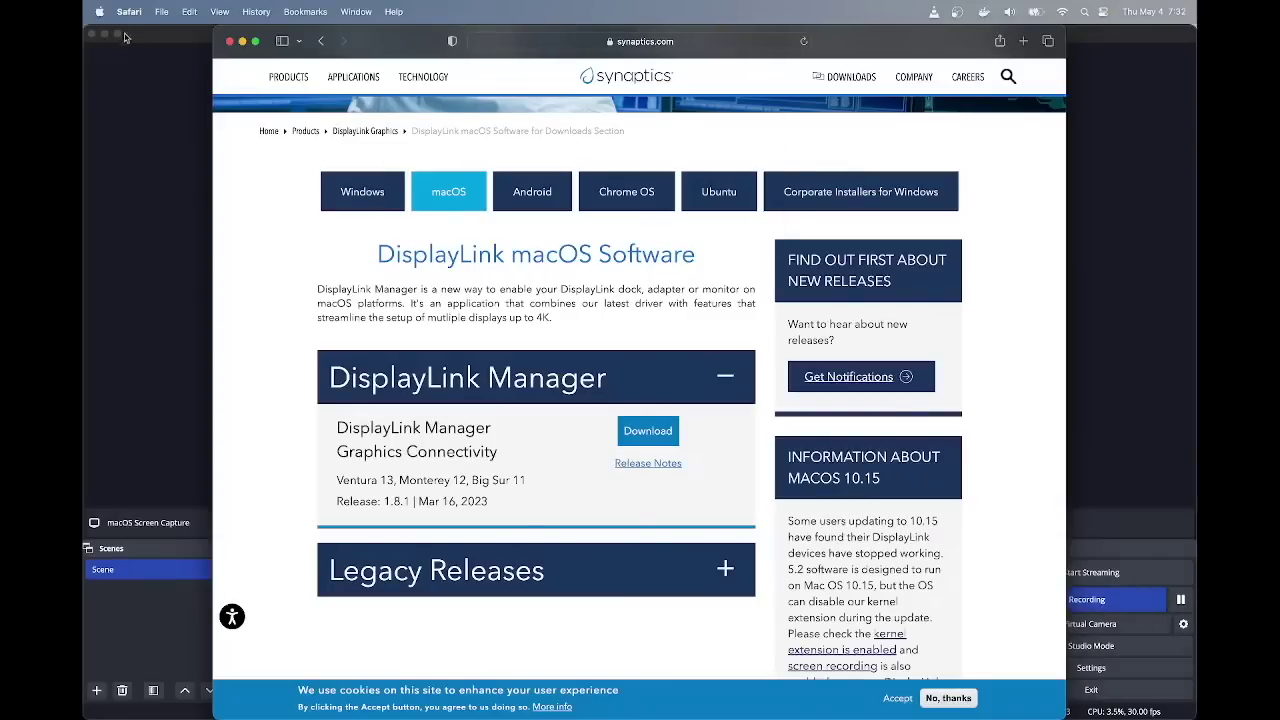
Step: Accept the licence, allow downloads from synaptics.com, and open the downloaded DisplayLink 1.8.1 .pkg
{"action": "left_click", "coordinate": [104, 34]}
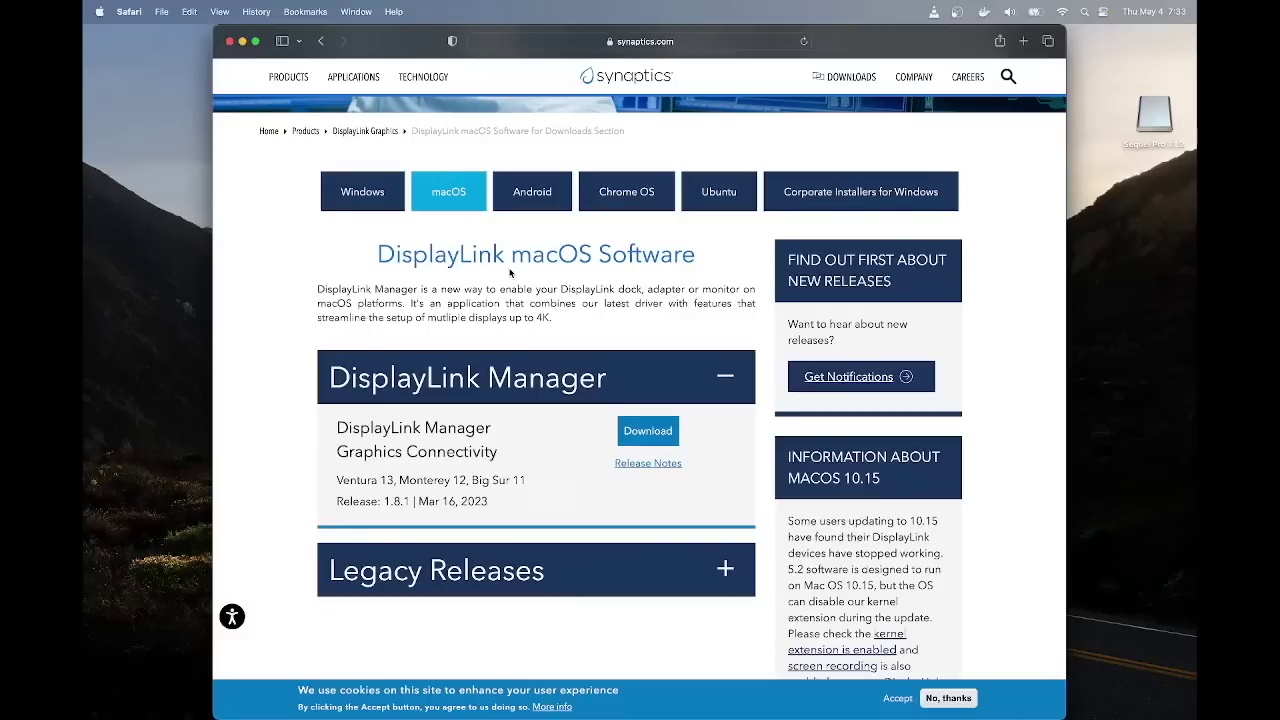
{"action": "left_click", "coordinate": [669, 441]}
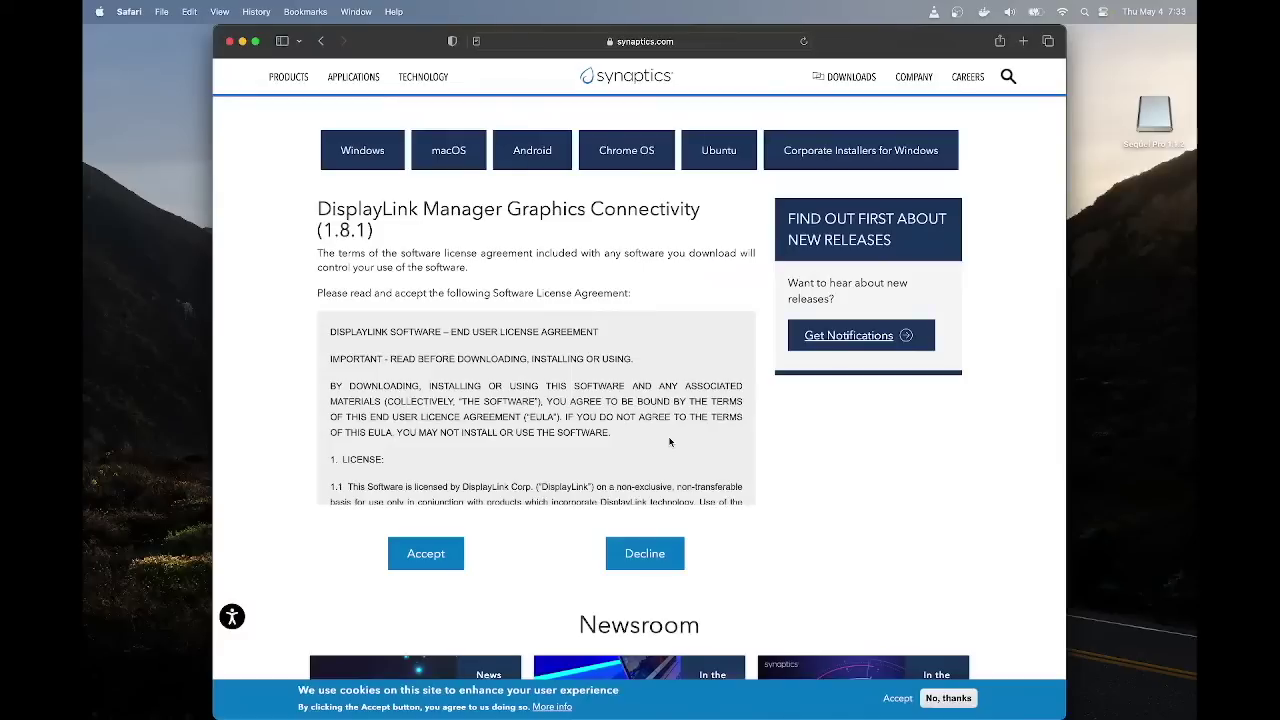
{"action": "left_click", "coordinate": [430, 566]}
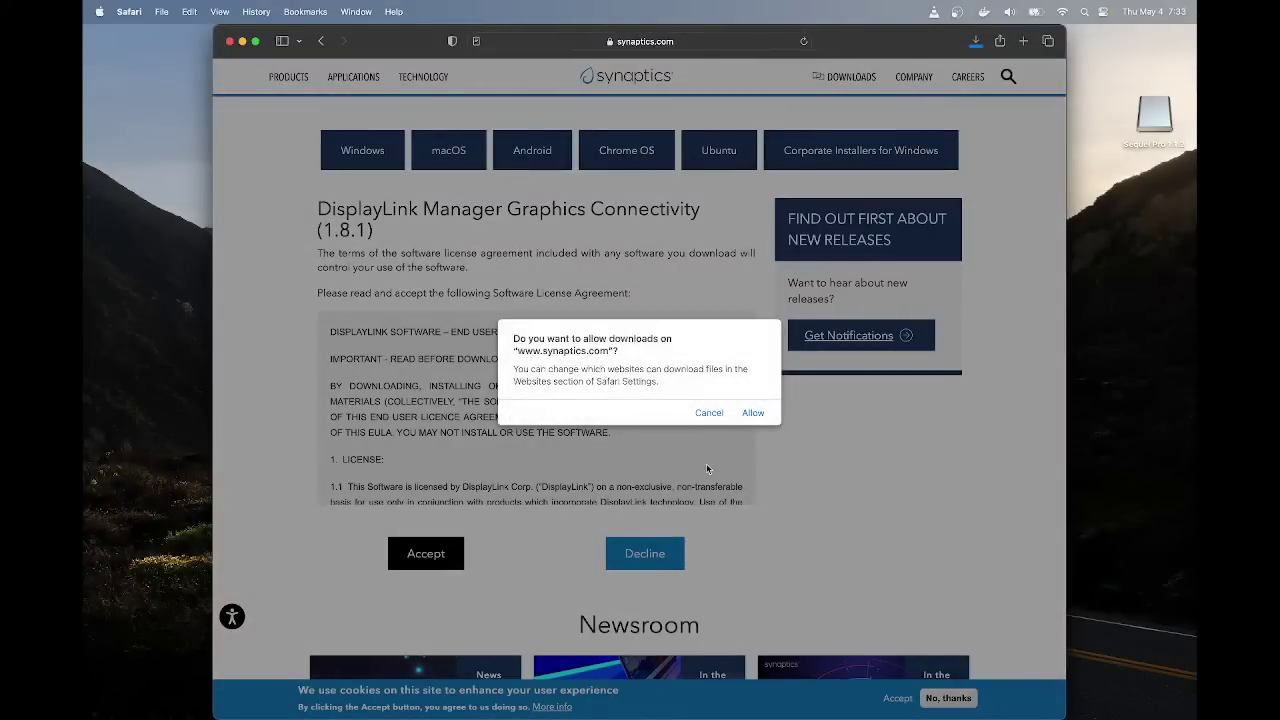
{"action": "left_click", "coordinate": [759, 412]}
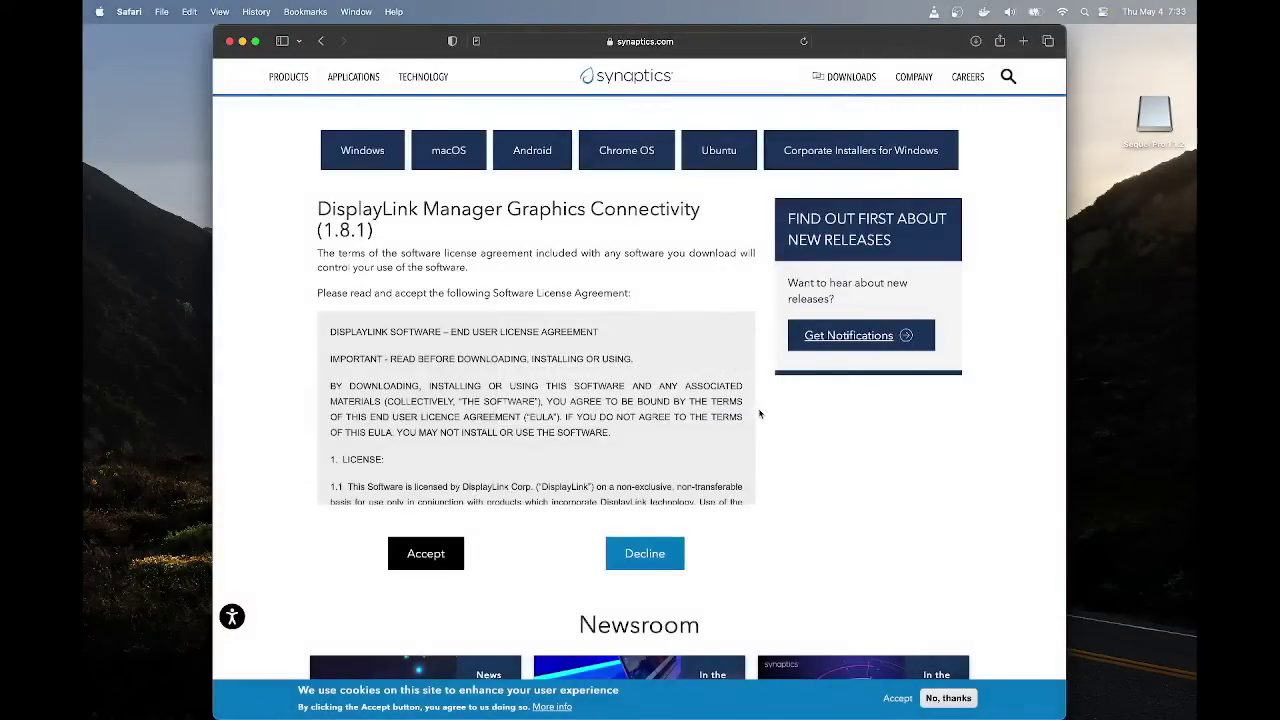
{"action": "left_click", "coordinate": [975, 42]}
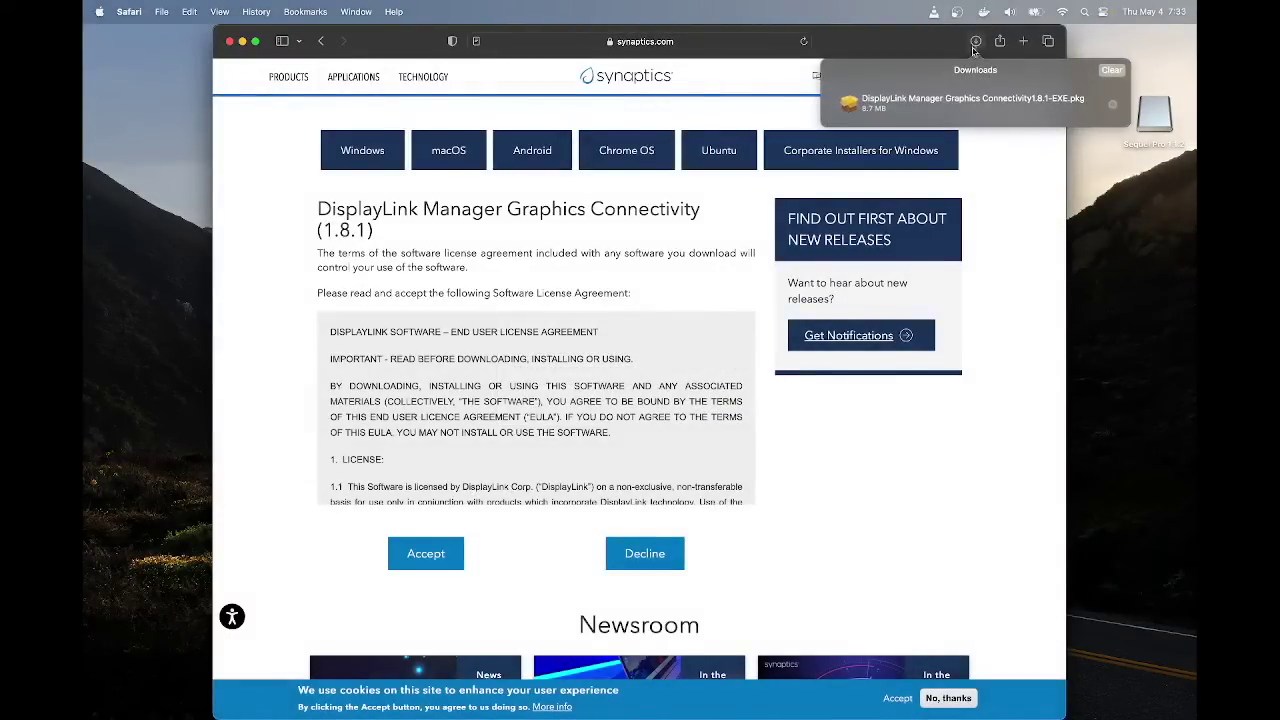
{"action": "left_click", "coordinate": [948, 116]}
Step: Agree to the licence and run a standard install on Macintosh HD, authorising with the admin password
{"action": "double_click", "coordinate": [948, 116]}
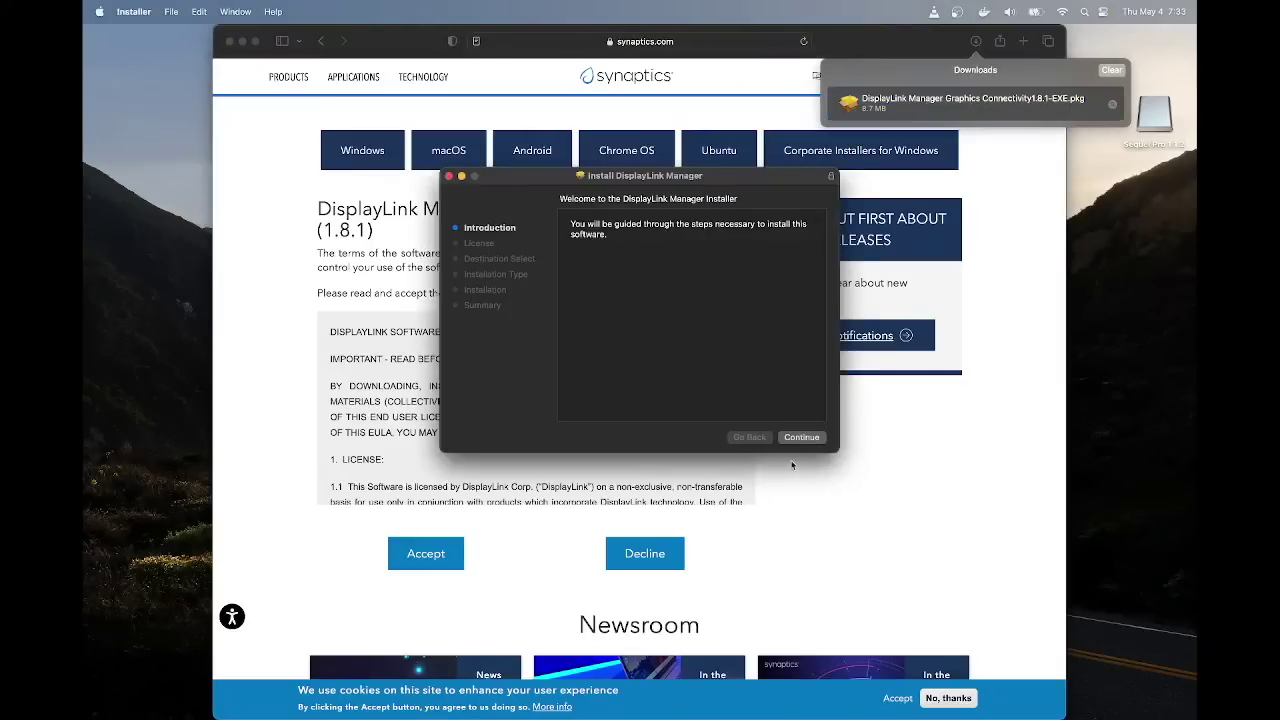
{"action": "left_click", "coordinate": [810, 442]}
{"action": "left_click", "coordinate": [801, 438]}
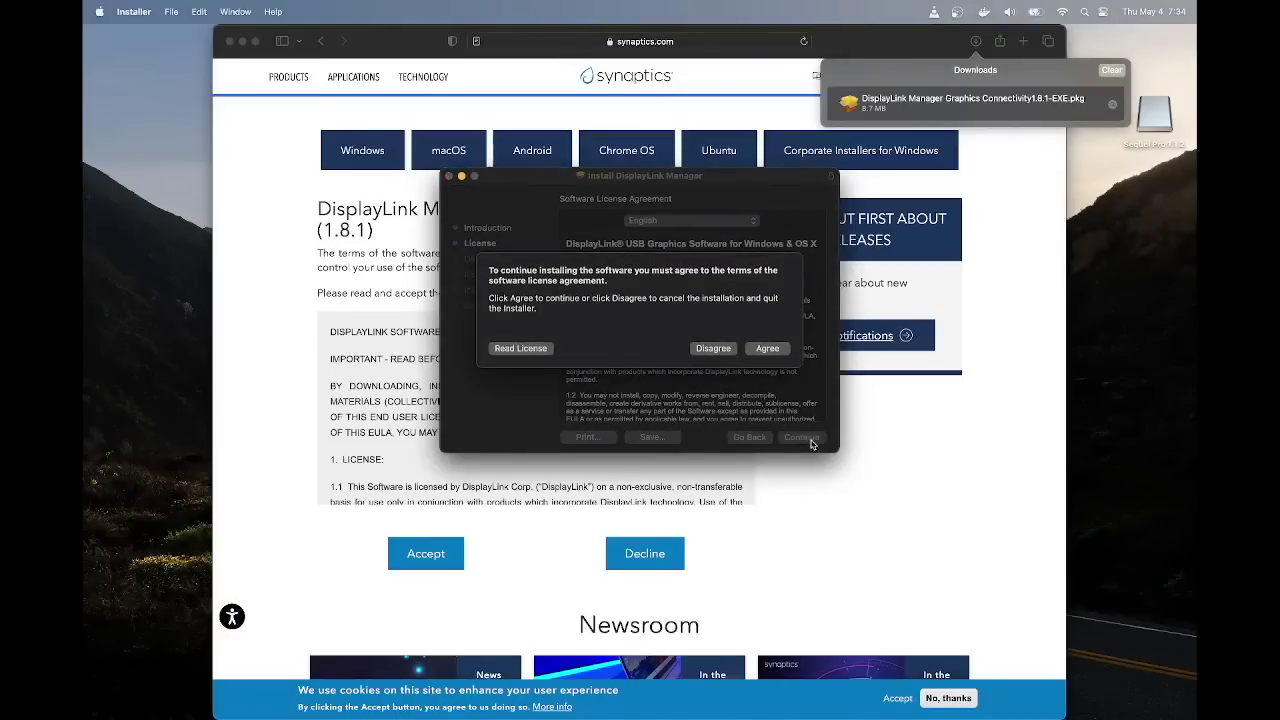
{"action": "left_click", "coordinate": [767, 348]}
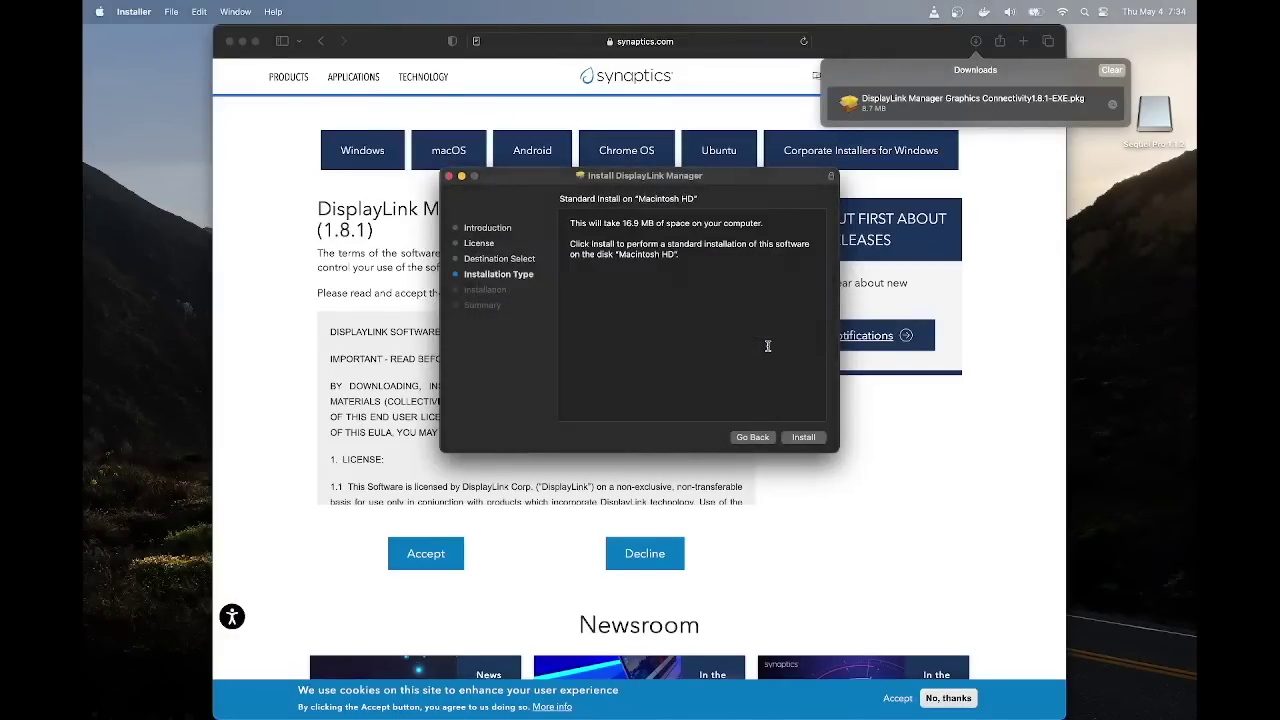
{"action": "left_click", "coordinate": [805, 438]}
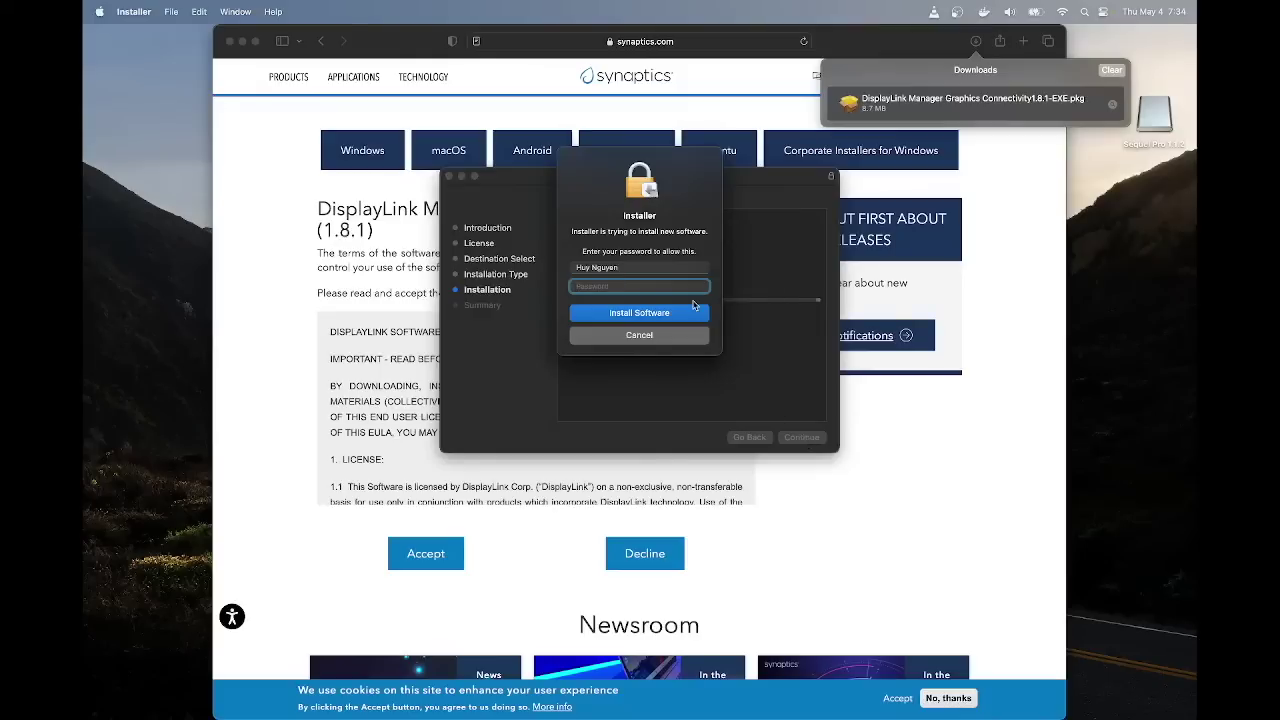
{"action": "type", "text": "***********"}
{"action": "left_click", "coordinate": [692, 312]}
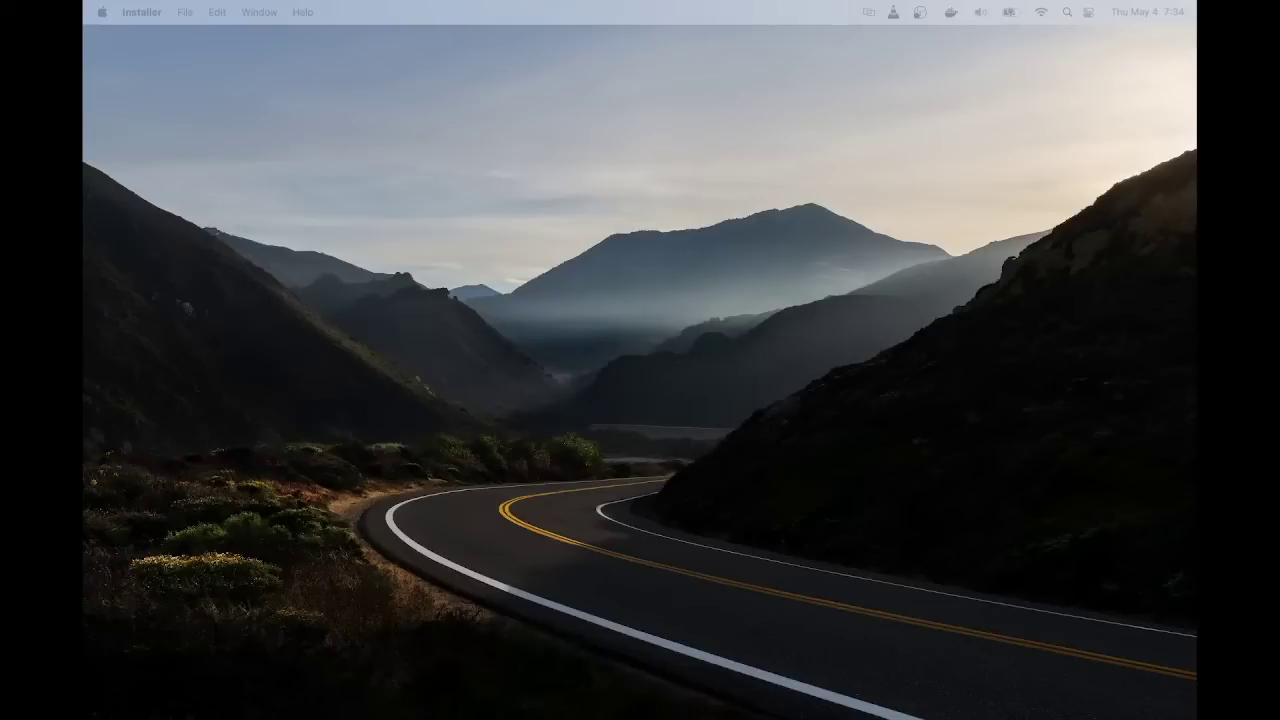
{"action": "left_click", "coordinate": [469, 274]}
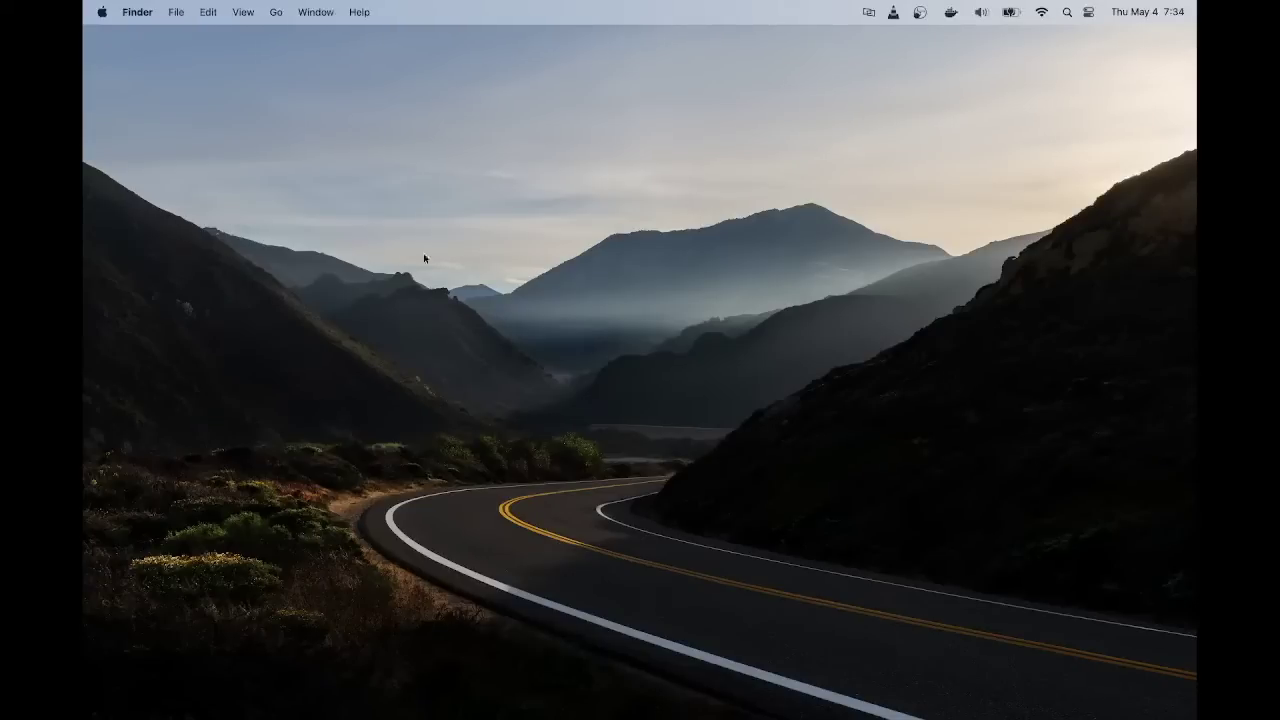
Step: Open System Settings from the Apple menu and nudge the Displays window slightly right
{"action": "left_click", "coordinate": [104, 20]}
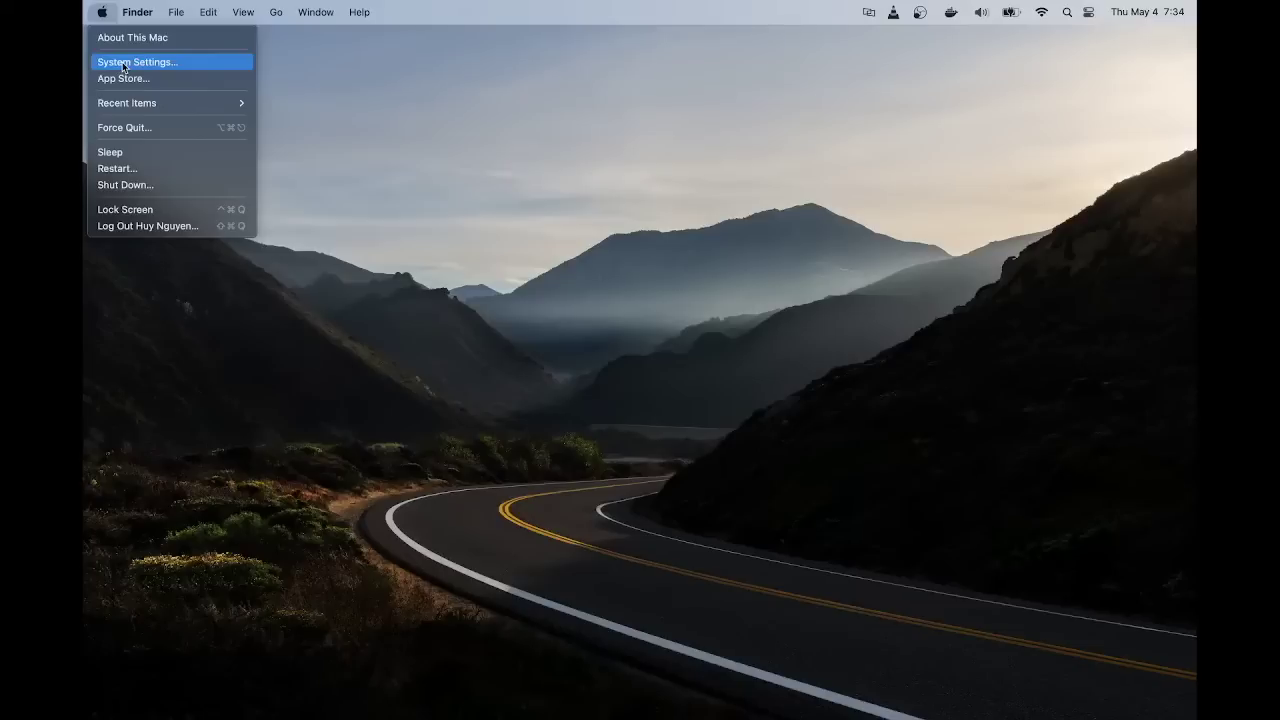
{"action": "left_click", "coordinate": [124, 64]}
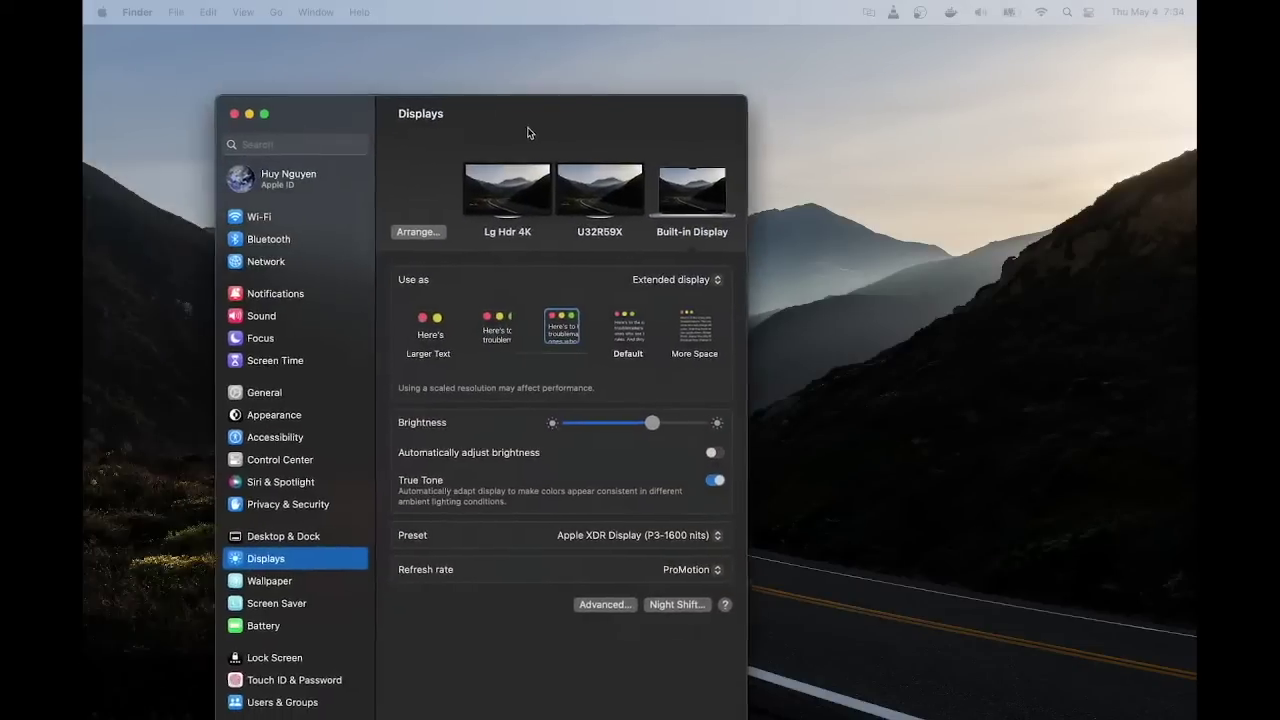
{"action": "left_click_drag", "start_coordinate": [517, 131], "coordinate": [597, 128]}
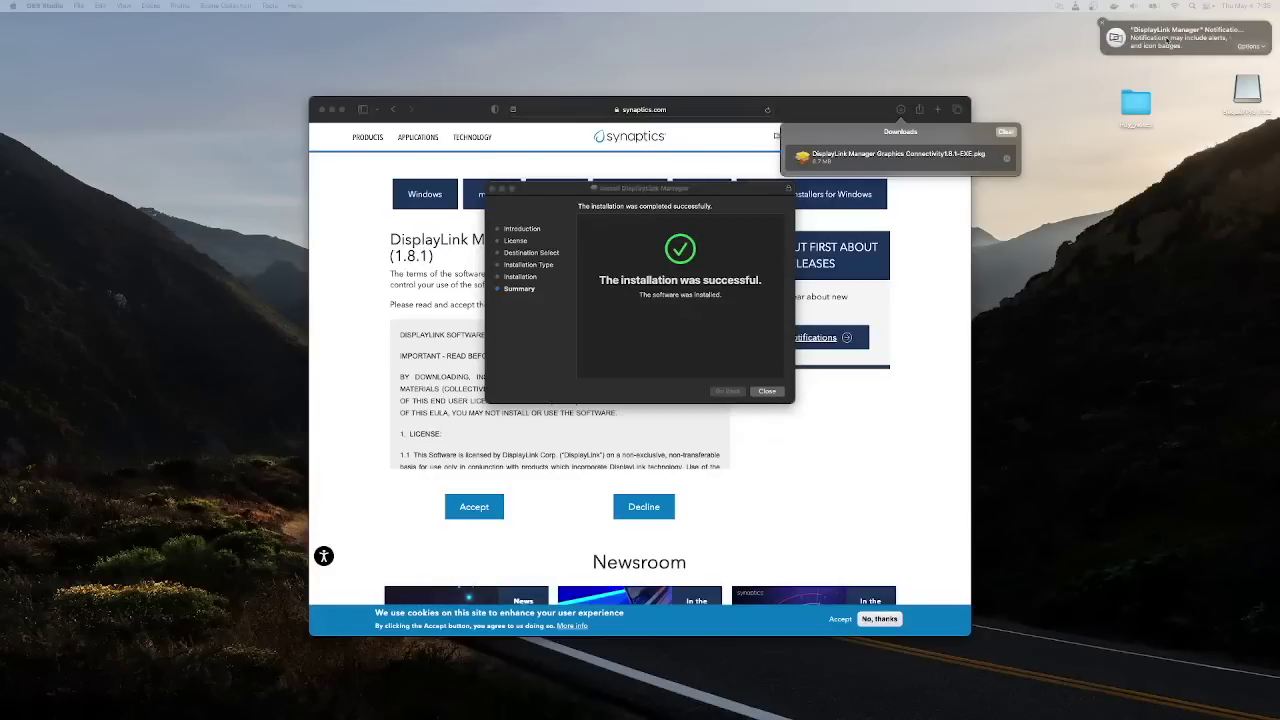
Step: Allow DisplayLink Manager notifications, check its menu-bar panel, then close the installer, keeping the package
{"action": "left_click", "coordinate": [1247, 47]}
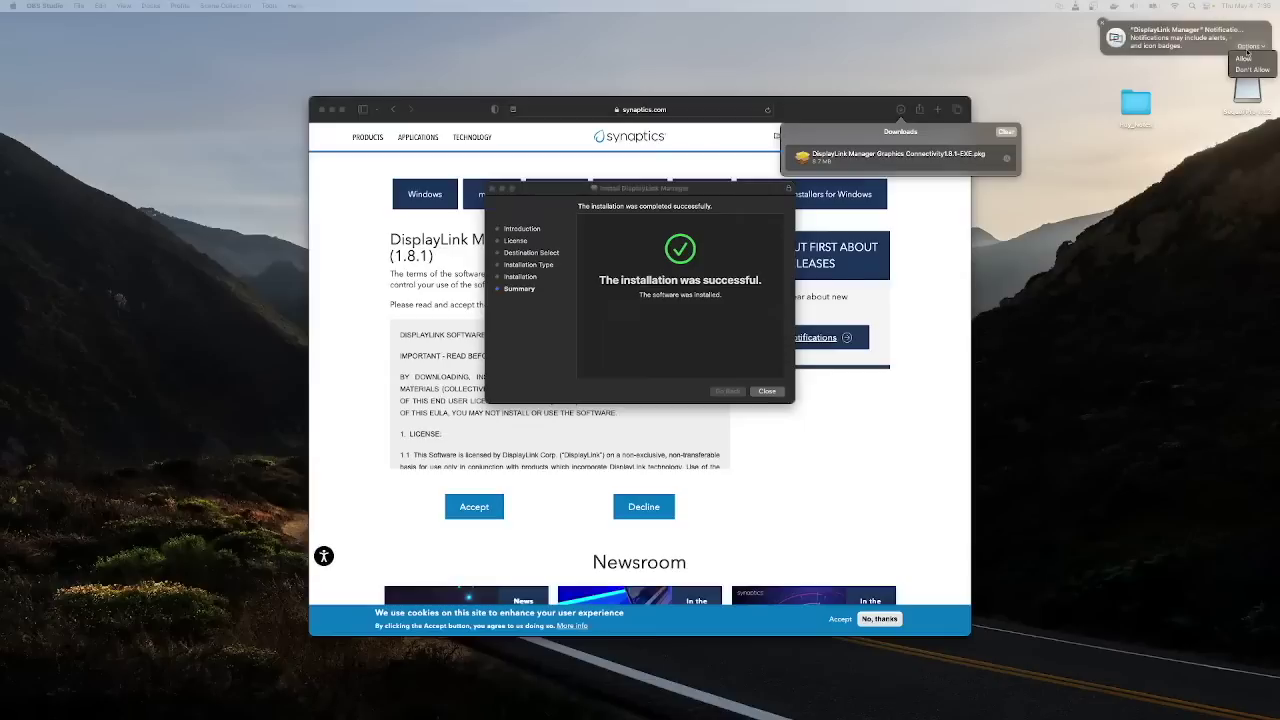
{"action": "left_click", "coordinate": [1247, 58]}
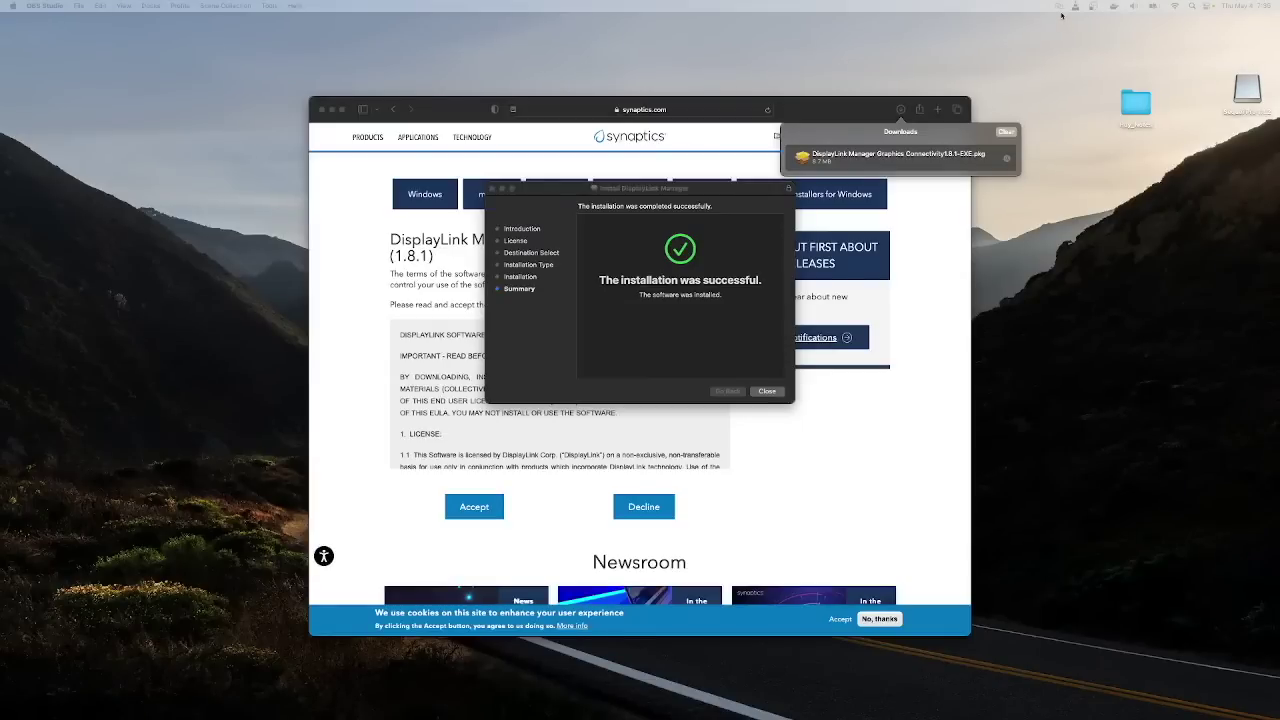
{"action": "left_click", "coordinate": [1060, 8]}
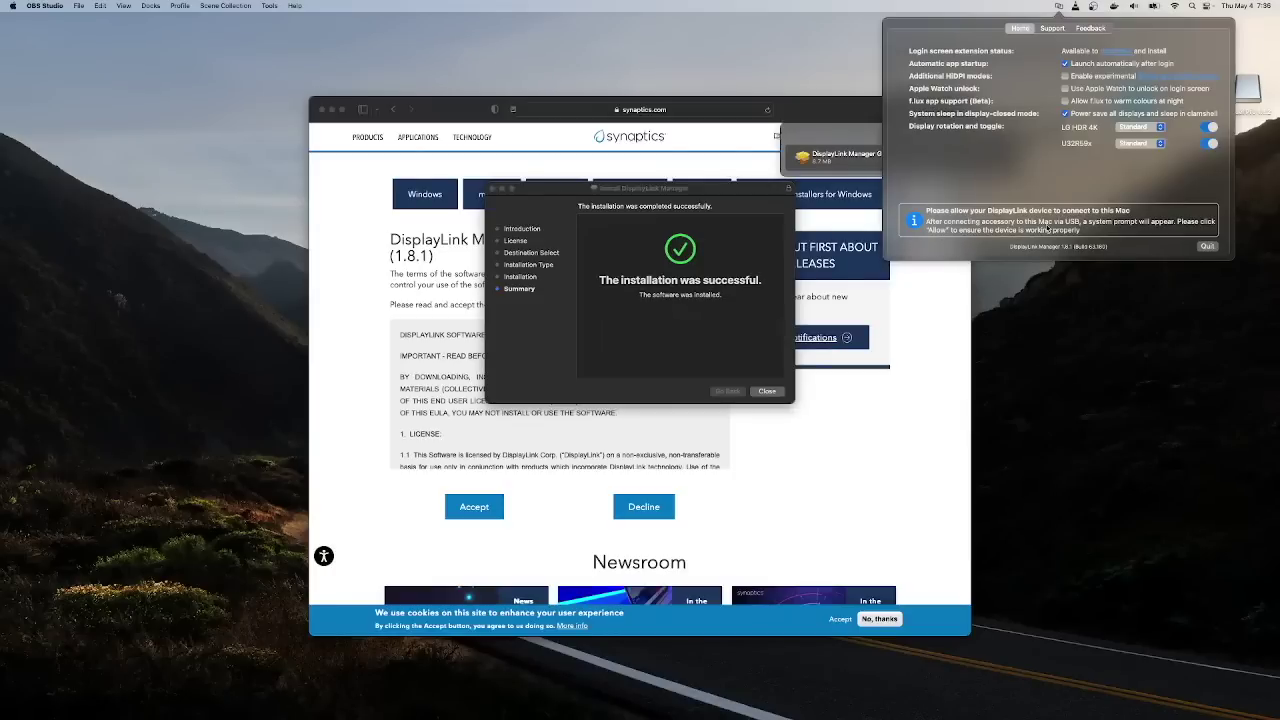
{"action": "left_click", "coordinate": [733, 316]}
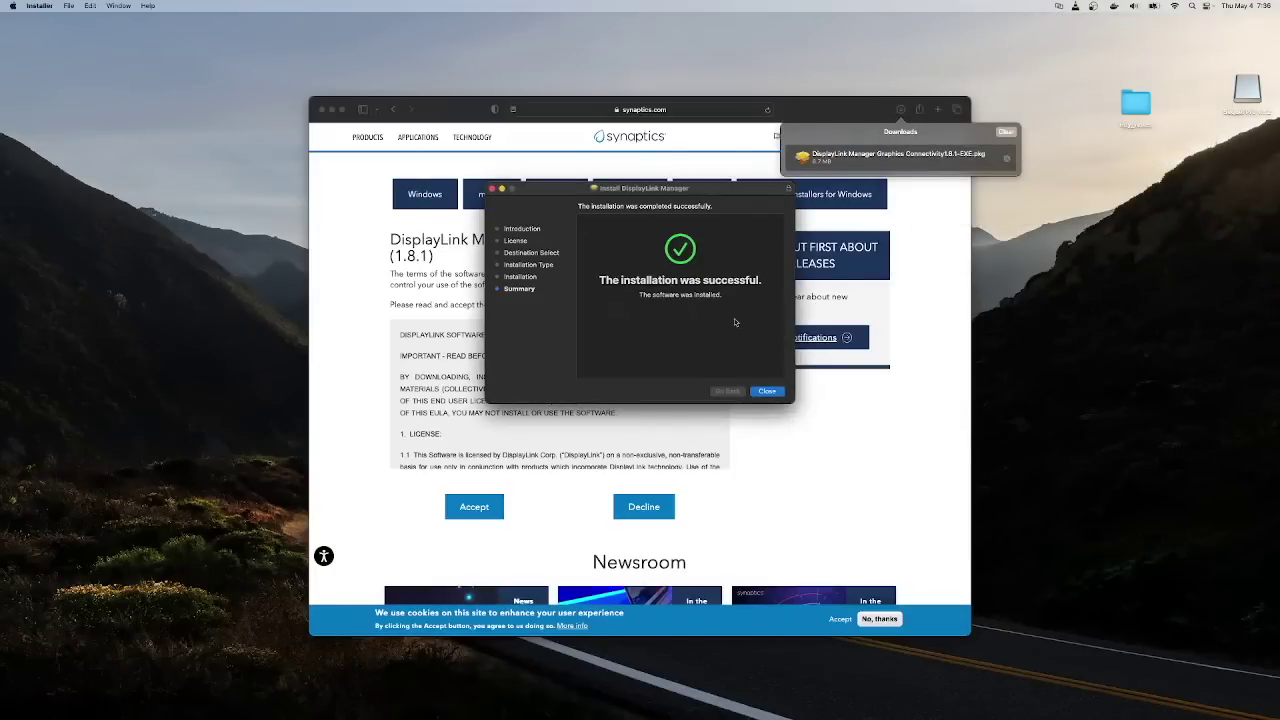
{"action": "left_click", "coordinate": [768, 391]}
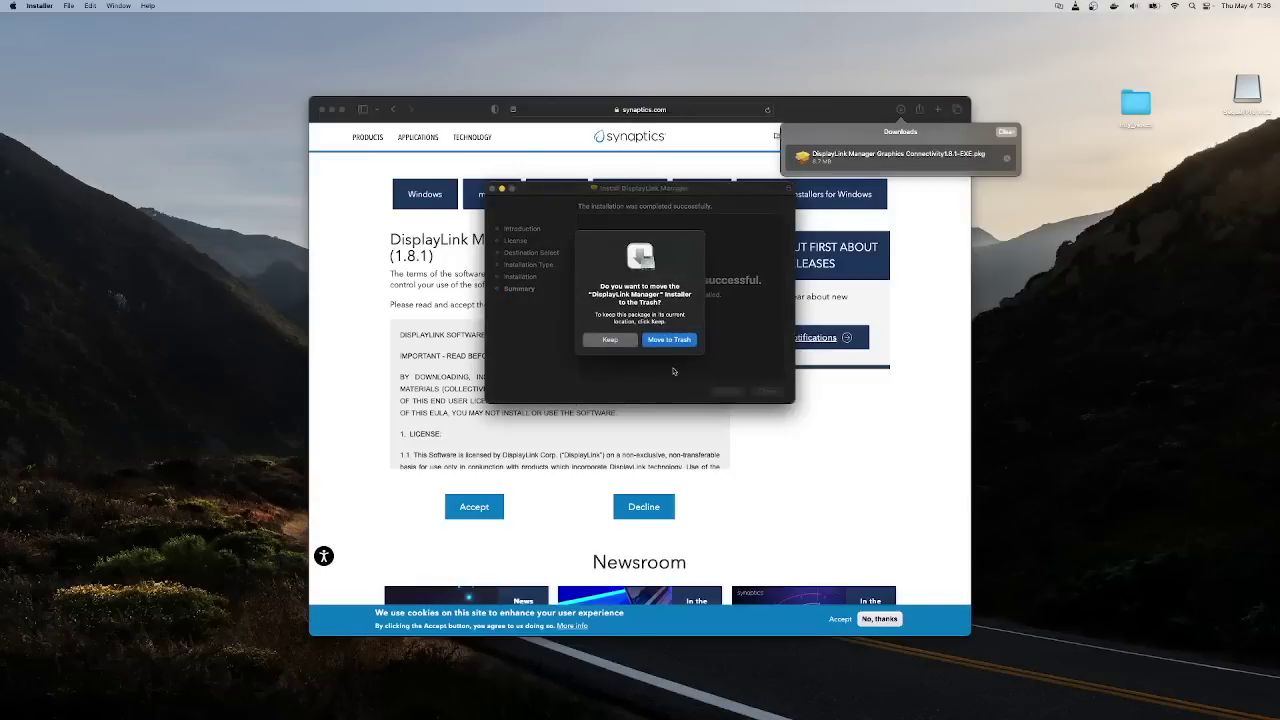
{"action": "left_click", "coordinate": [613, 341]}
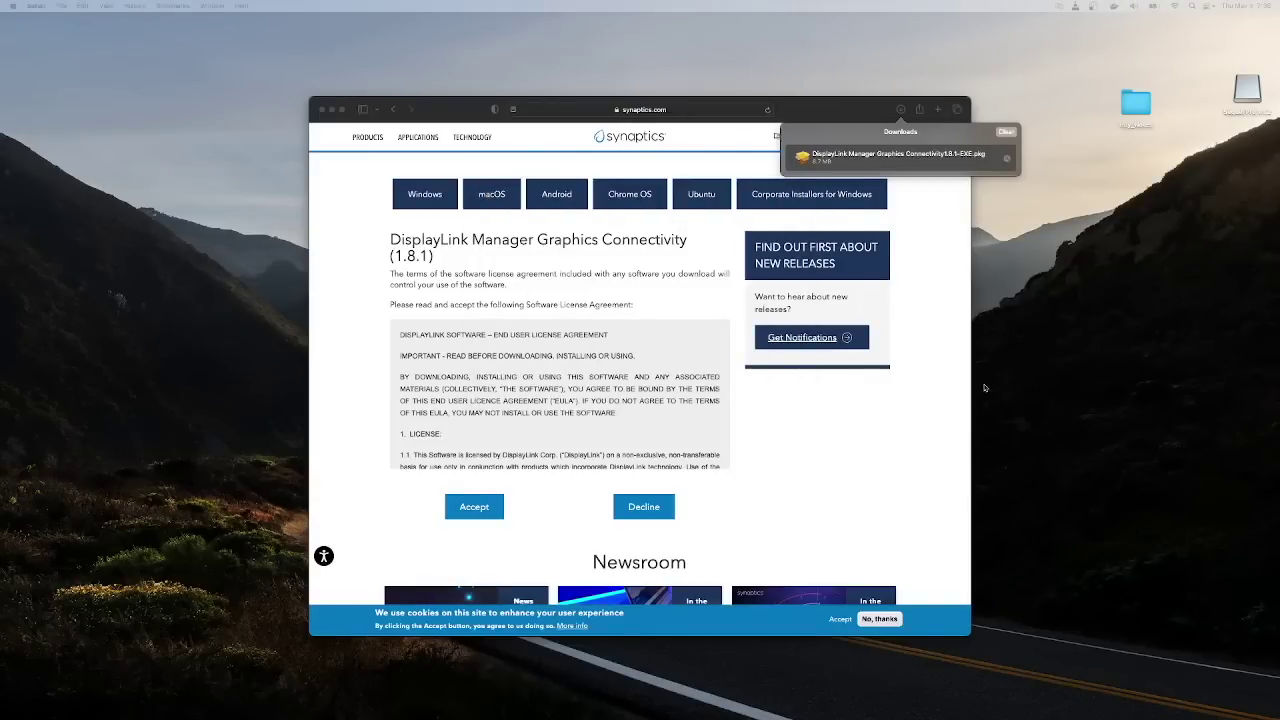
Step: Bring the Displays window to the centre and finish arranging the displays with Done
{"action": "left_click_drag", "start_coordinate": [1279, 300], "coordinate": [508, 231]}
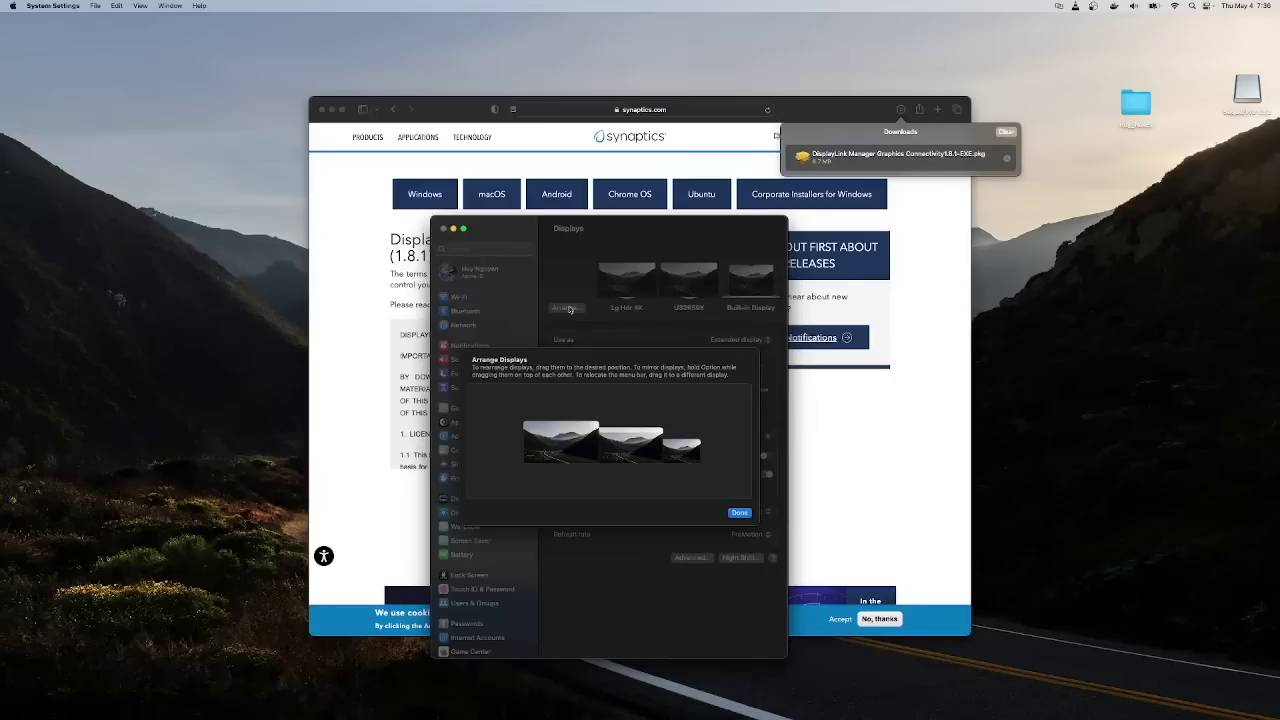
{"action": "left_click", "coordinate": [740, 512]}
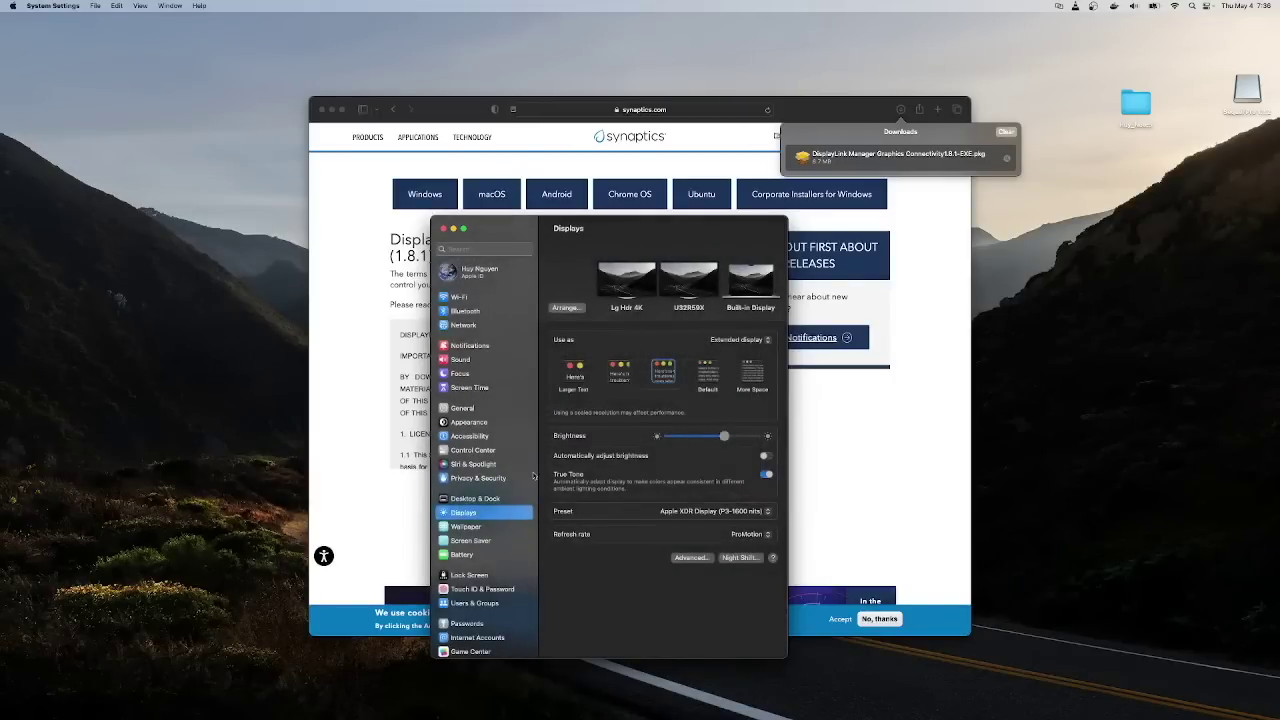
{"action": "scroll", "coordinate": [533, 476], "scroll_direction": "down", "scroll_amount": 1}
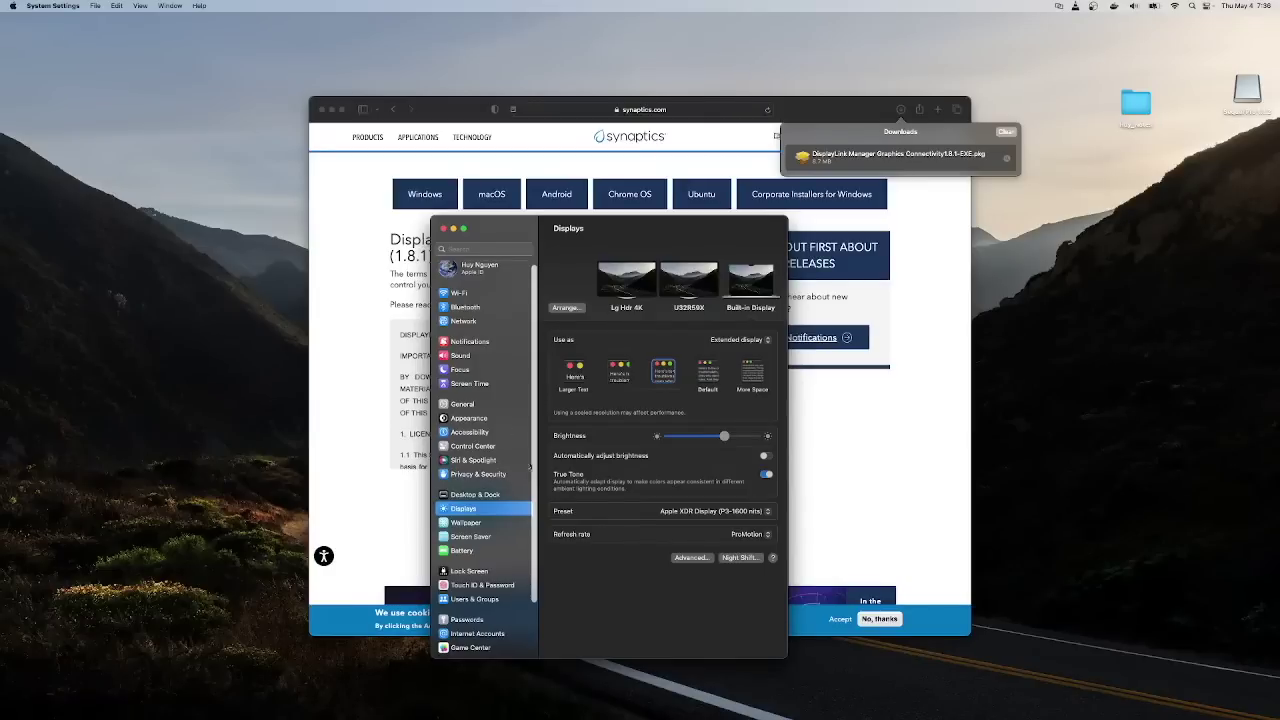
Step: Search the settings for 'screen' and choose the screen recording permissions result
{"action": "left_click", "coordinate": [489, 250]}
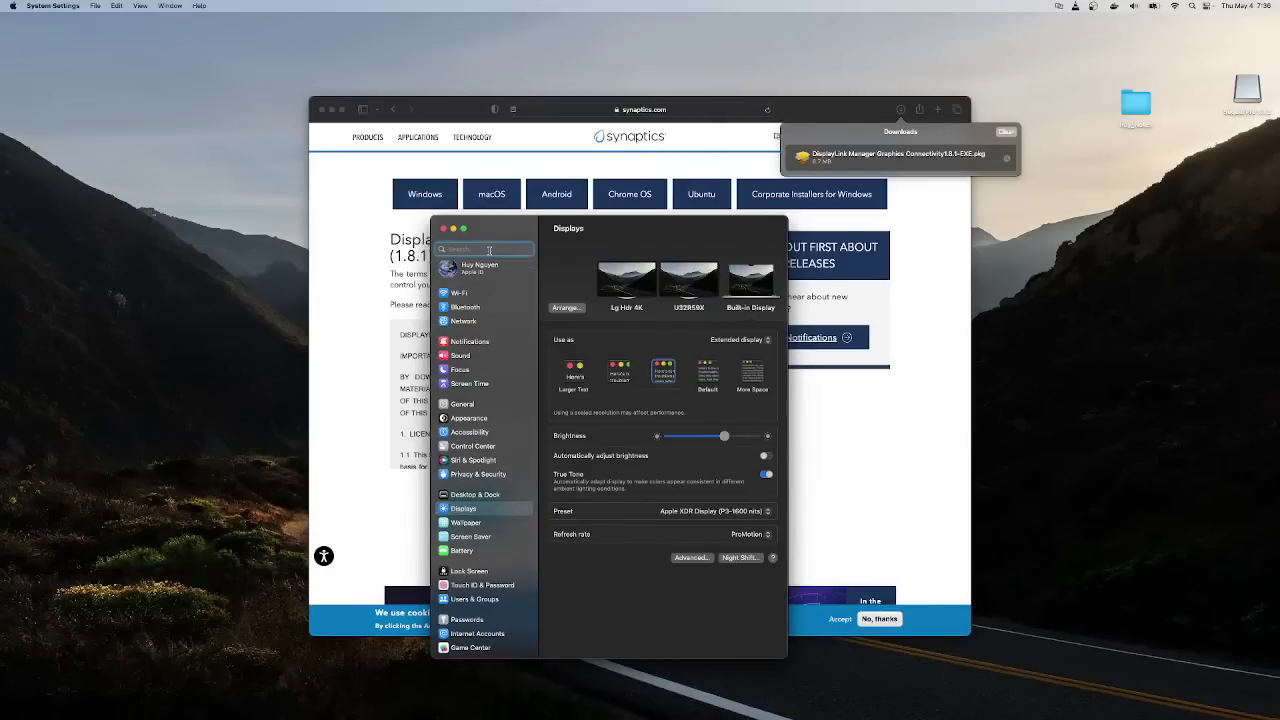
{"action": "type", "text": "scre"}
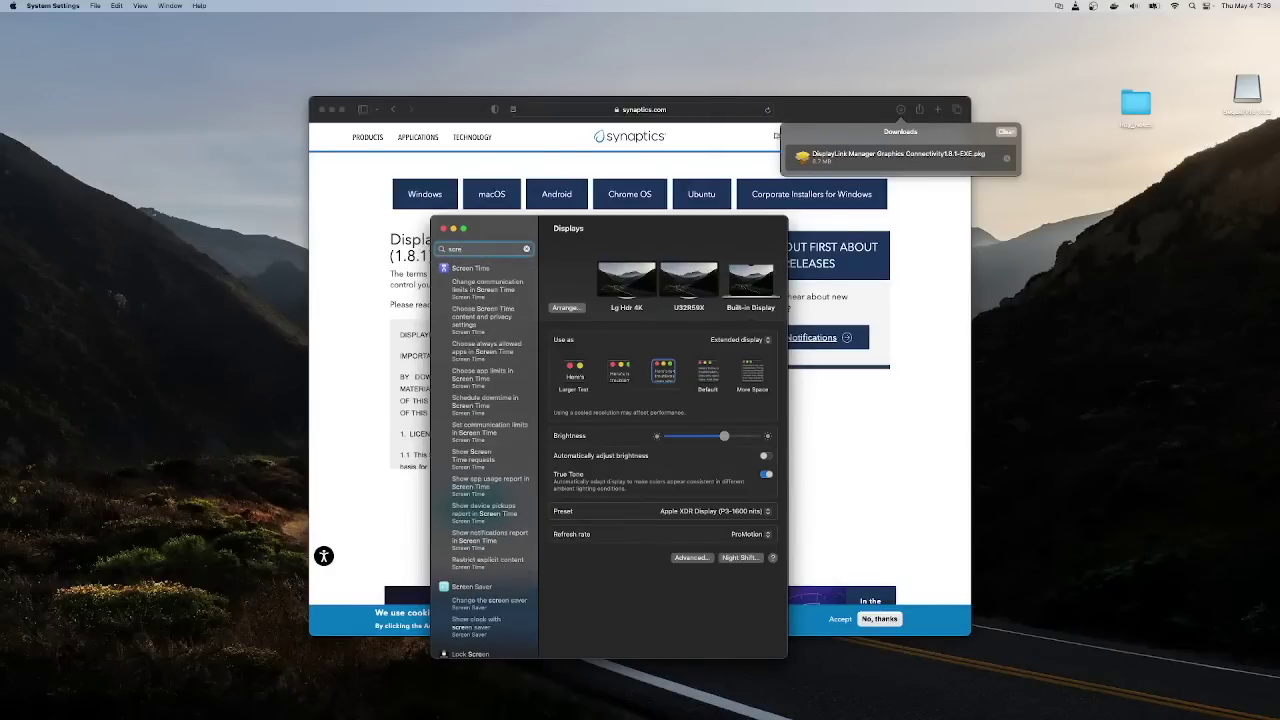
{"action": "type", "text": "en"}
{"action": "type", "text": " d"}
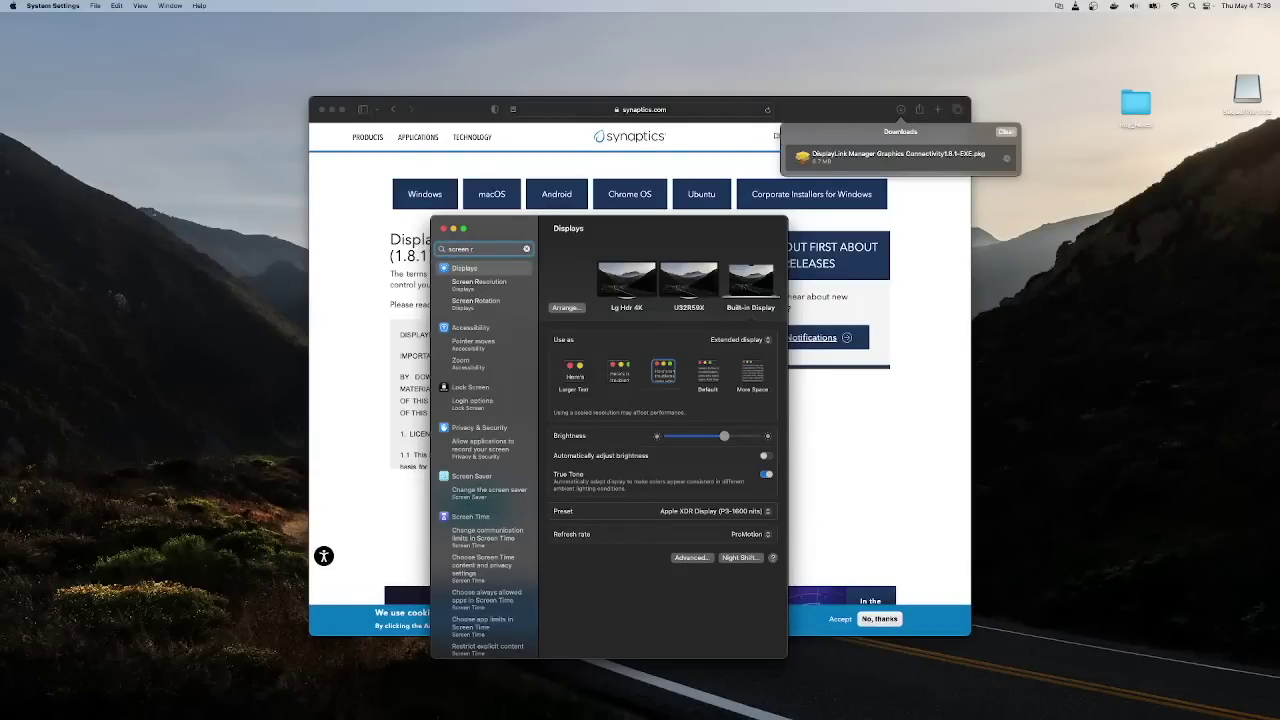
{"action": "left_click", "coordinate": [476, 450]}
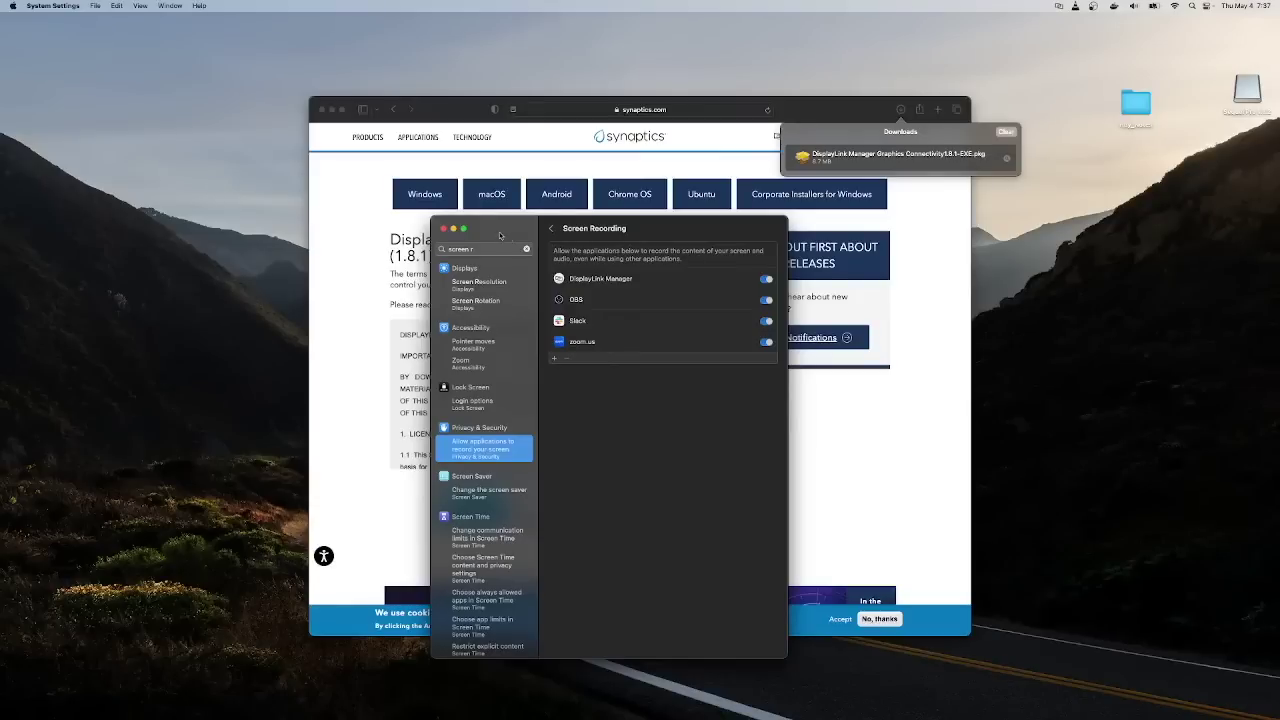
Step: Clear Safari's downloads, review the DisplayLink status panel, and reopen System Settings from the Apple menu
{"action": "left_click", "coordinate": [1007, 132]}
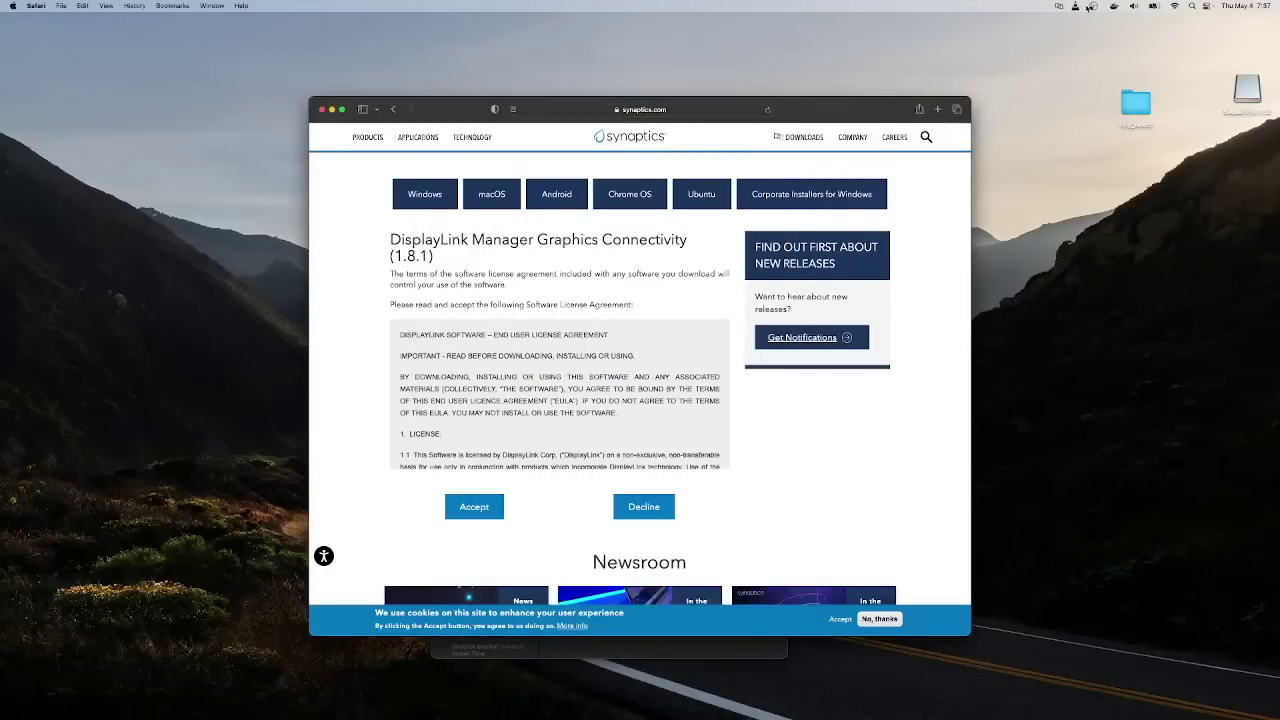
{"action": "left_click", "coordinate": [1058, 8]}
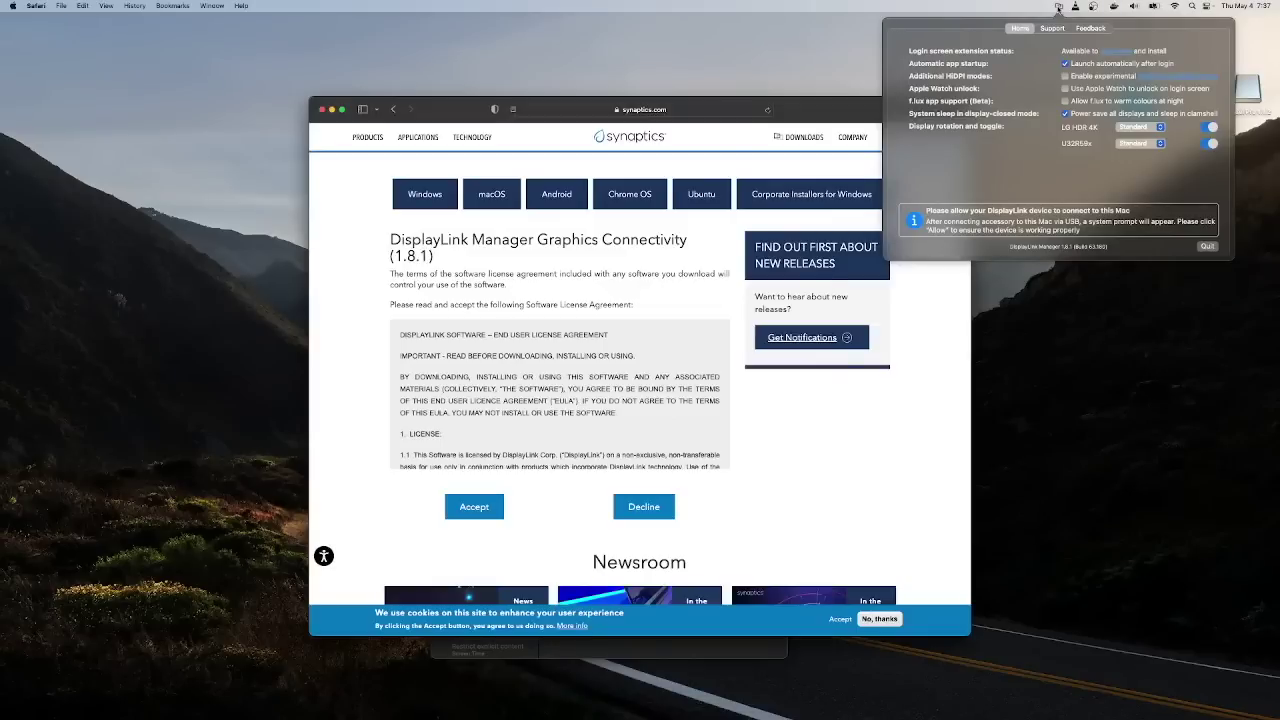
{"action": "left_click", "coordinate": [350, 191]}
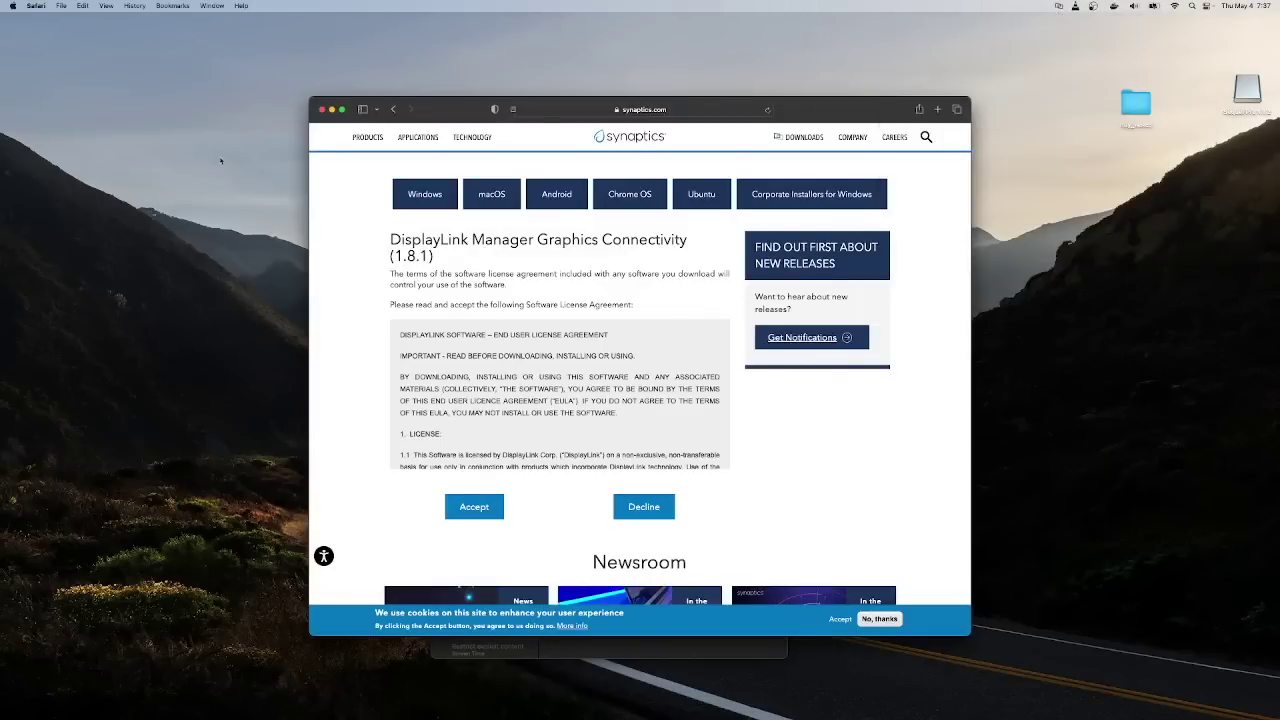
{"action": "left_click", "coordinate": [12, 8]}
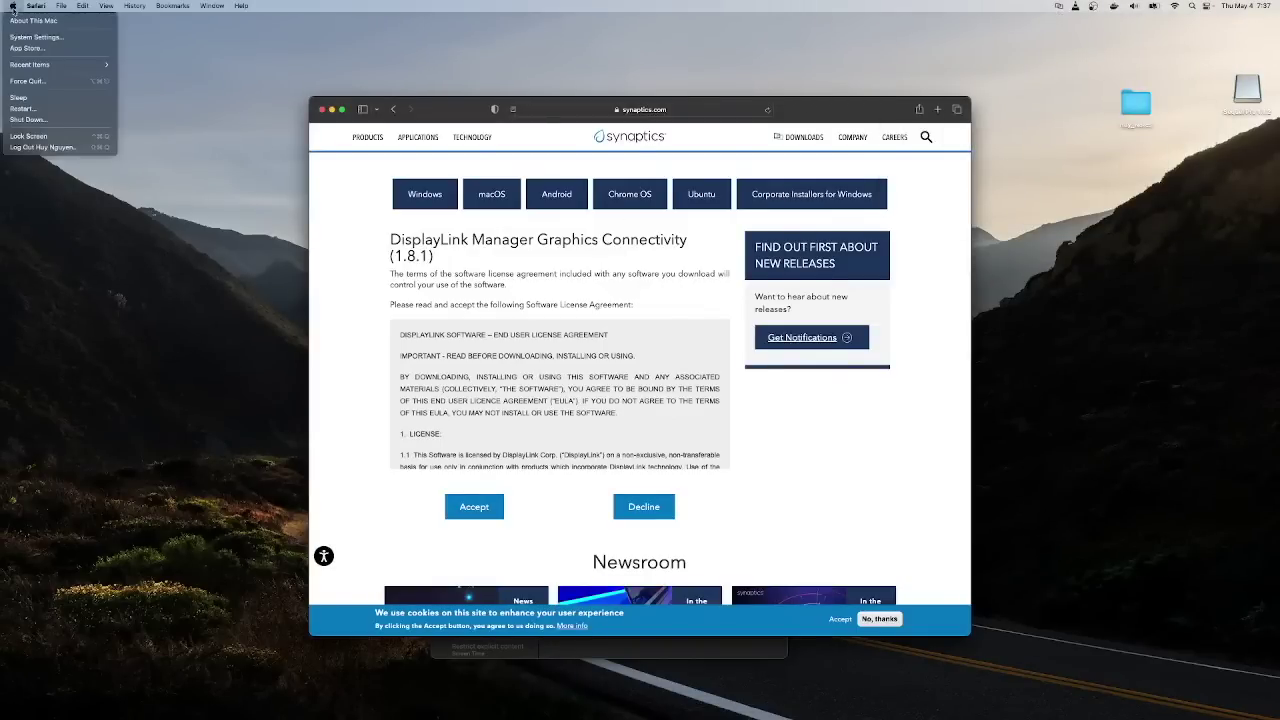
{"action": "left_click", "coordinate": [24, 37]}
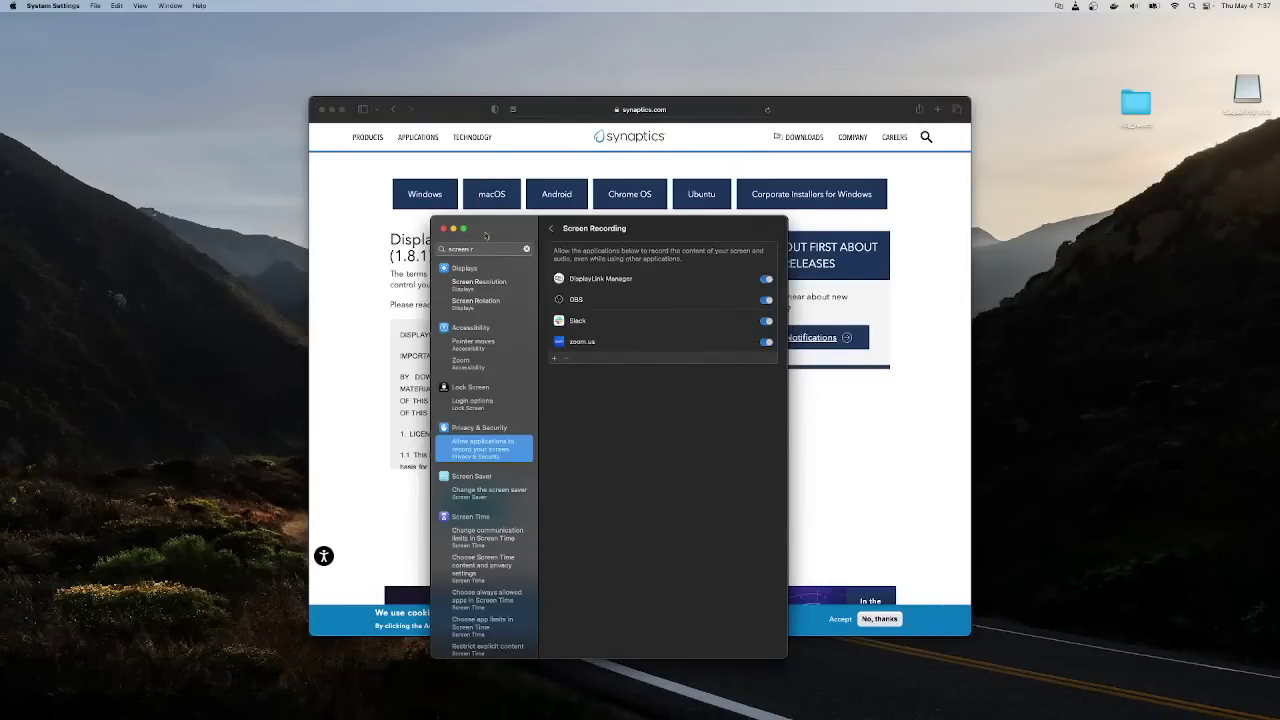
Step: Clear the search and show the Lg Hdr 4K monitor's resolution options in Displays
{"action": "left_click", "coordinate": [526, 248]}
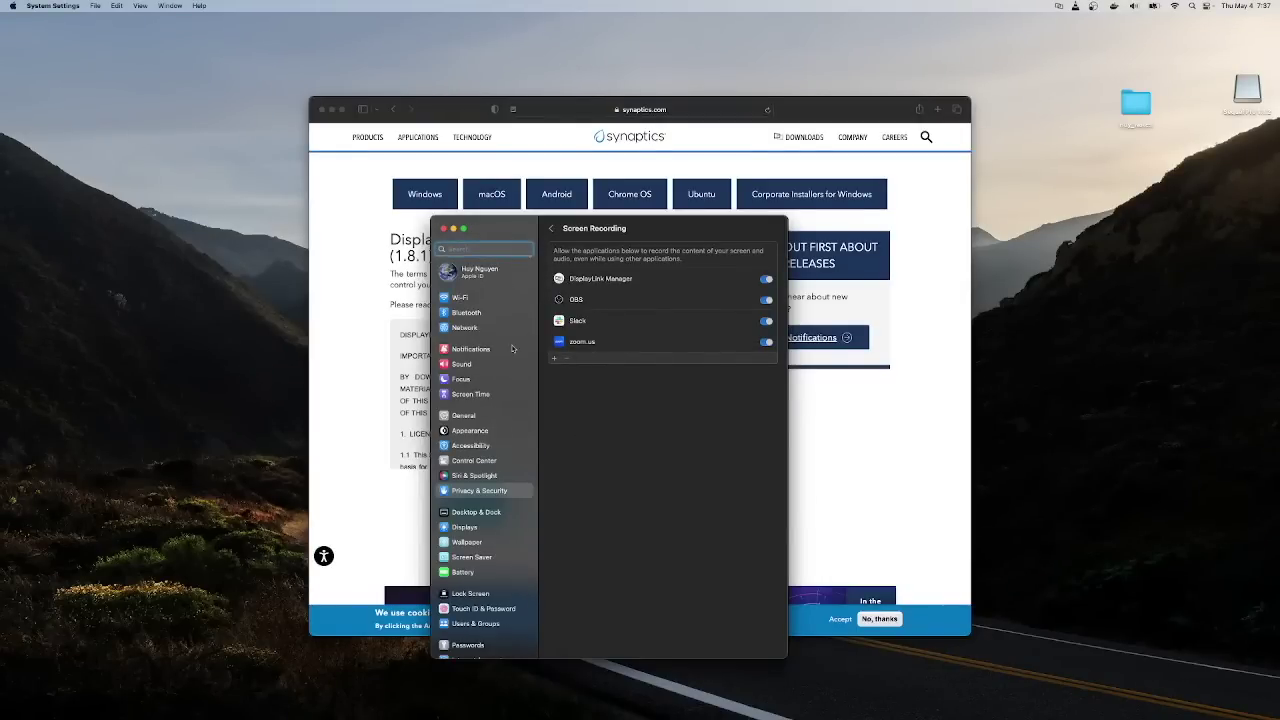
{"action": "left_click", "coordinate": [476, 530]}
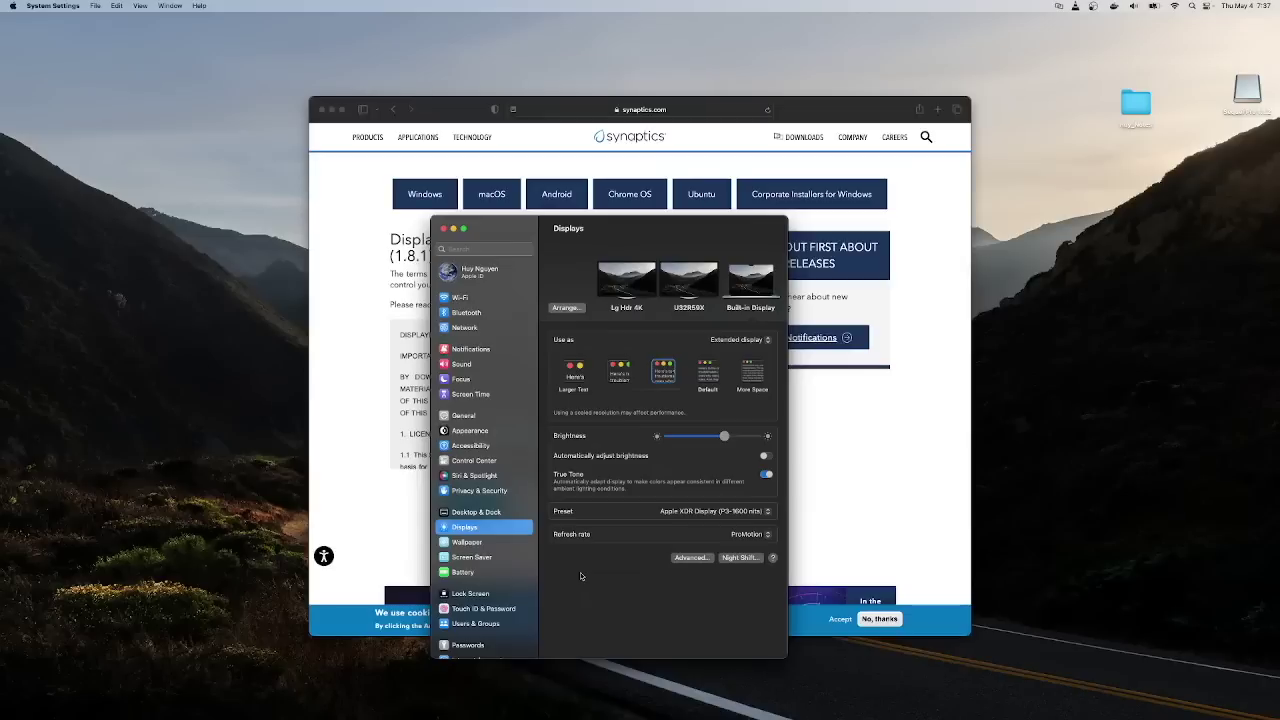
{"action": "left_click", "coordinate": [627, 304]}
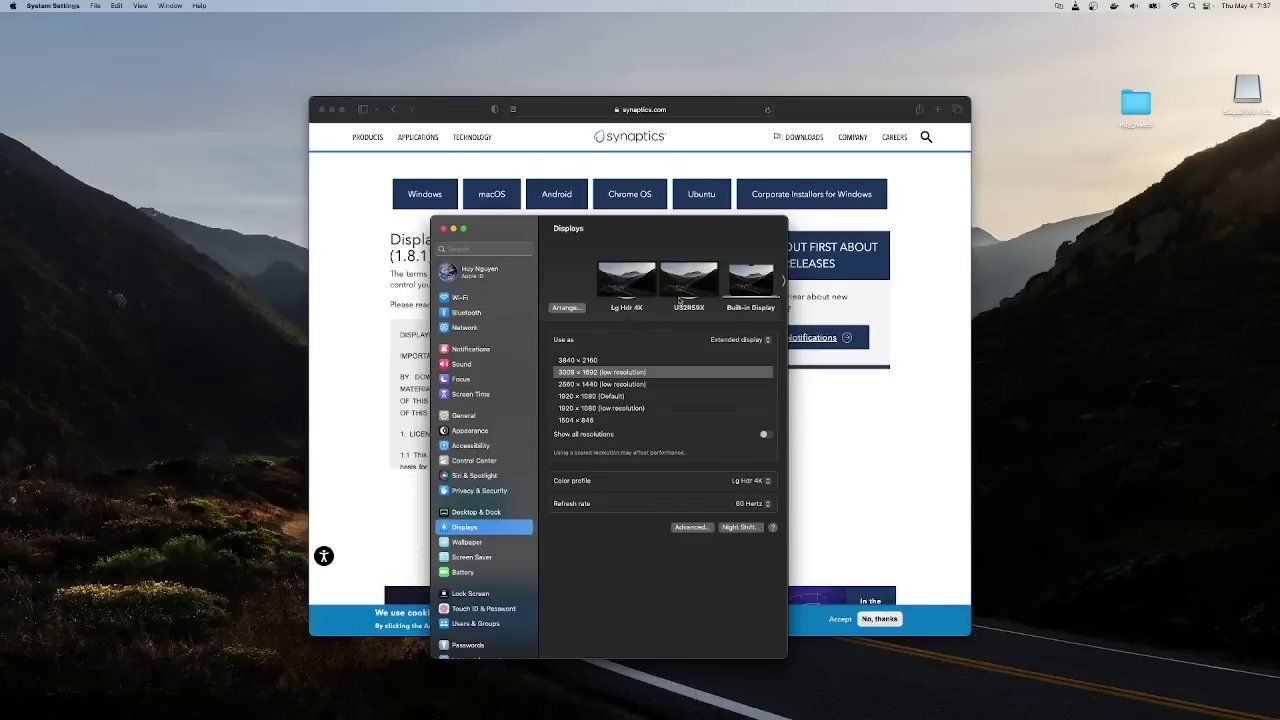
{"action": "left_click", "coordinate": [738, 340]}
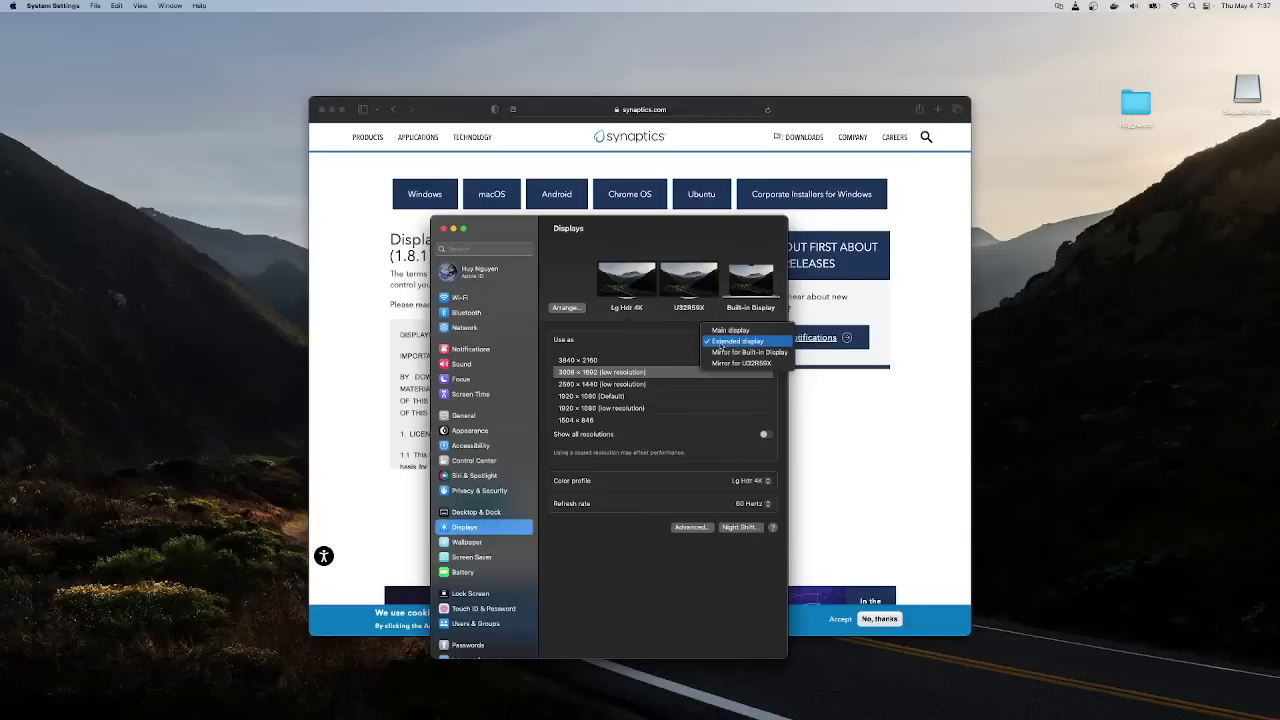
{"action": "left_click", "coordinate": [631, 347]}
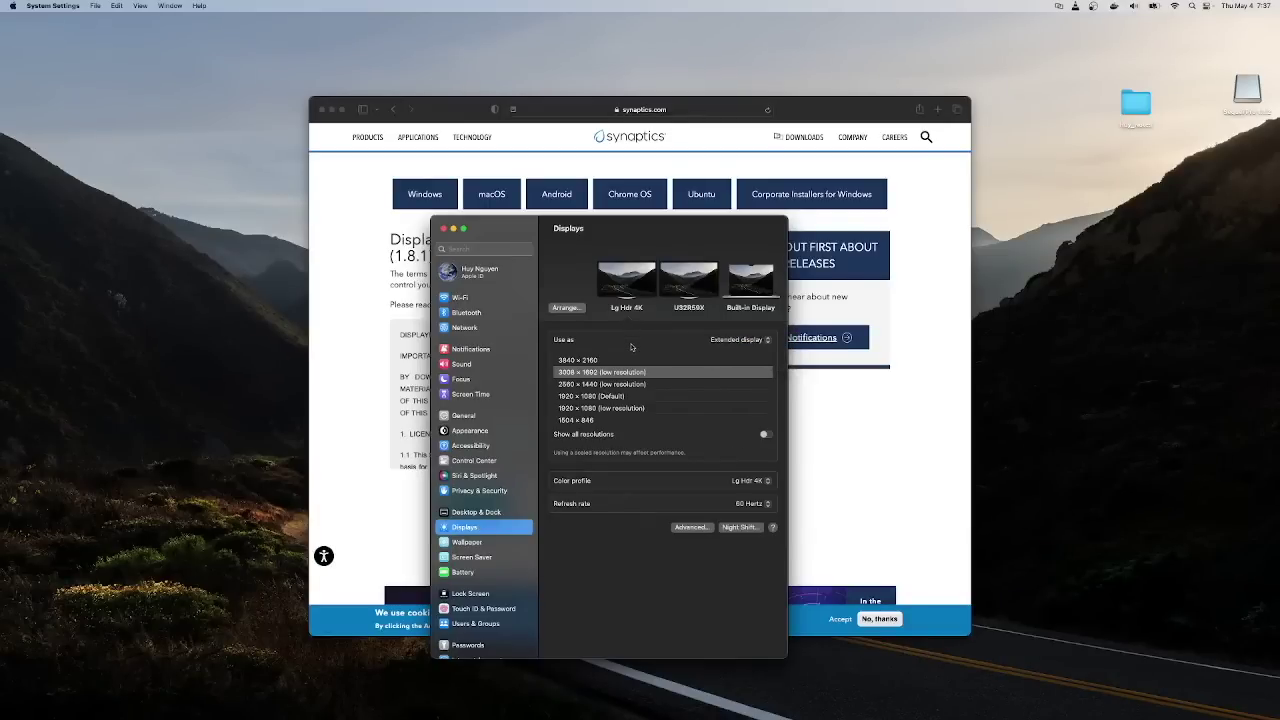
{"action": "left_click", "coordinate": [675, 290]}
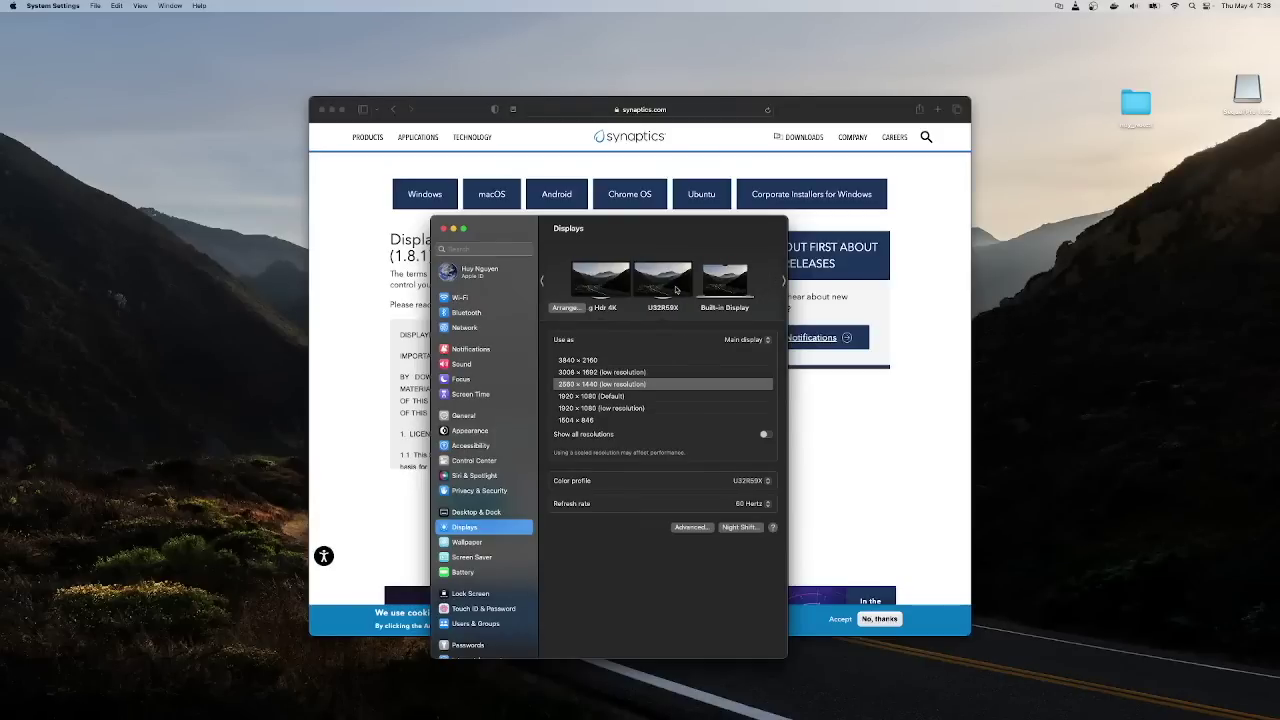
{"action": "left_click", "coordinate": [718, 284]}
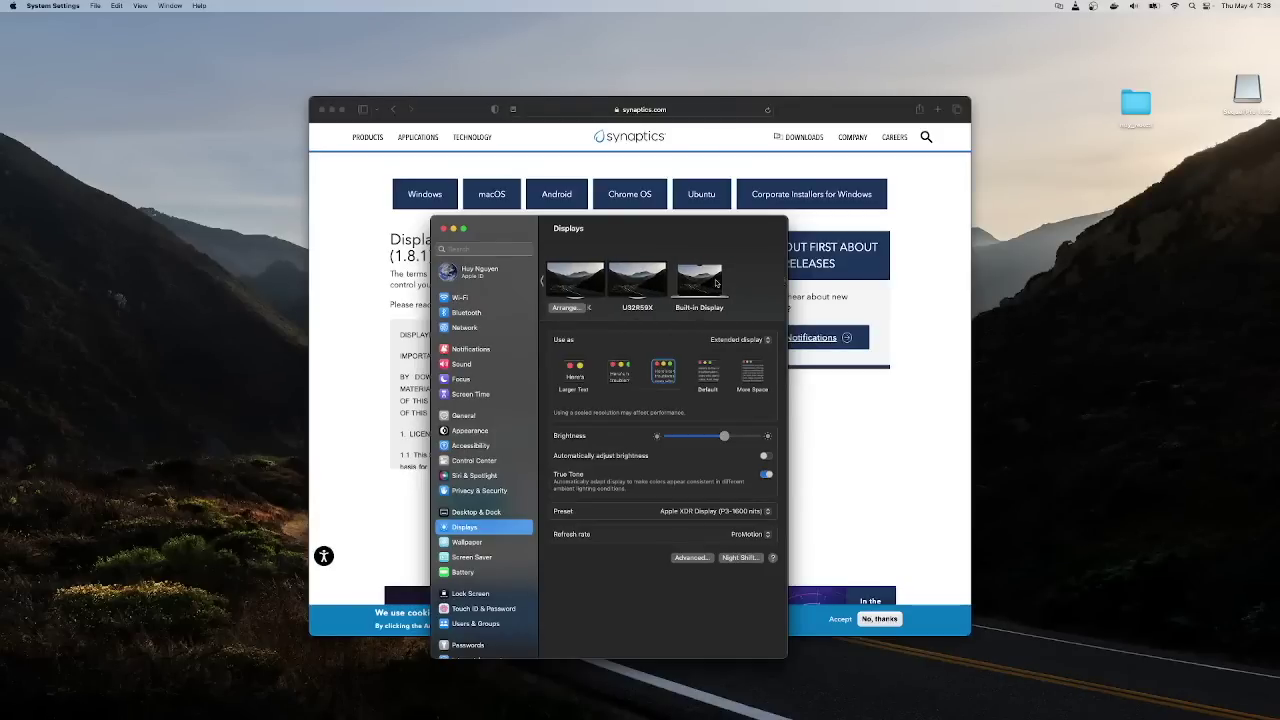
{"action": "left_click", "coordinate": [642, 282]}
{"action": "left_click", "coordinate": [603, 289]}
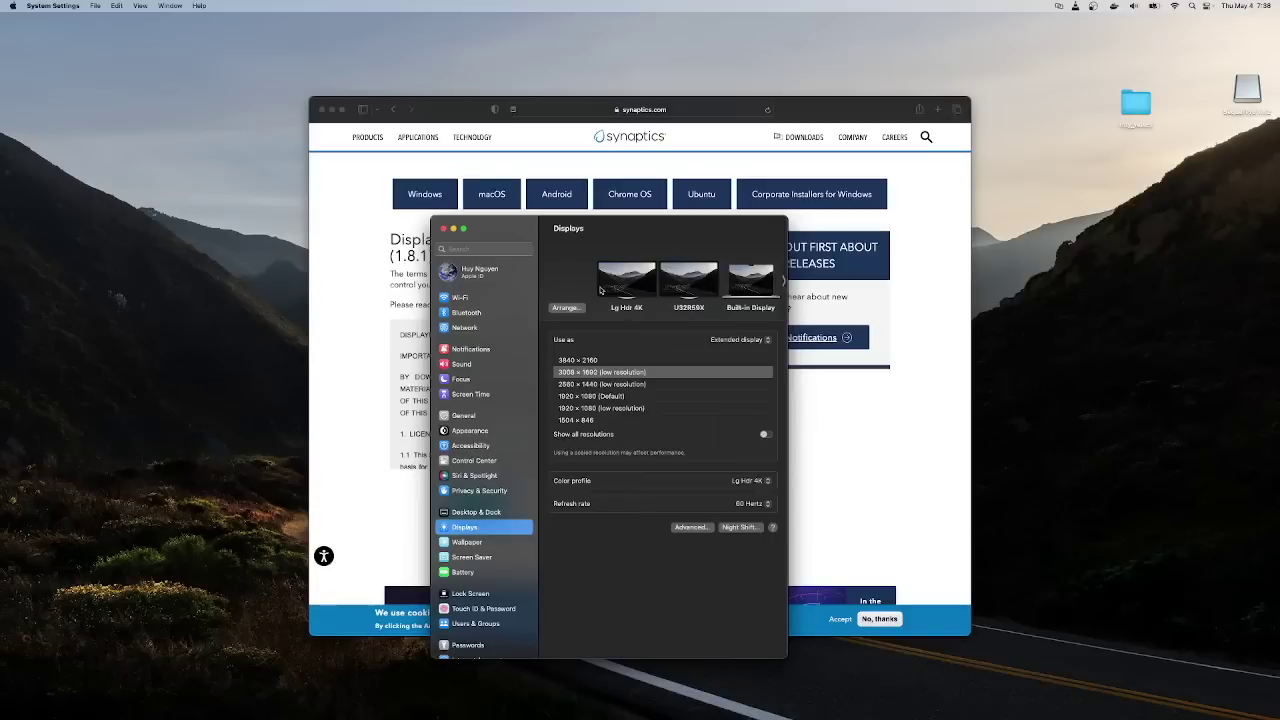